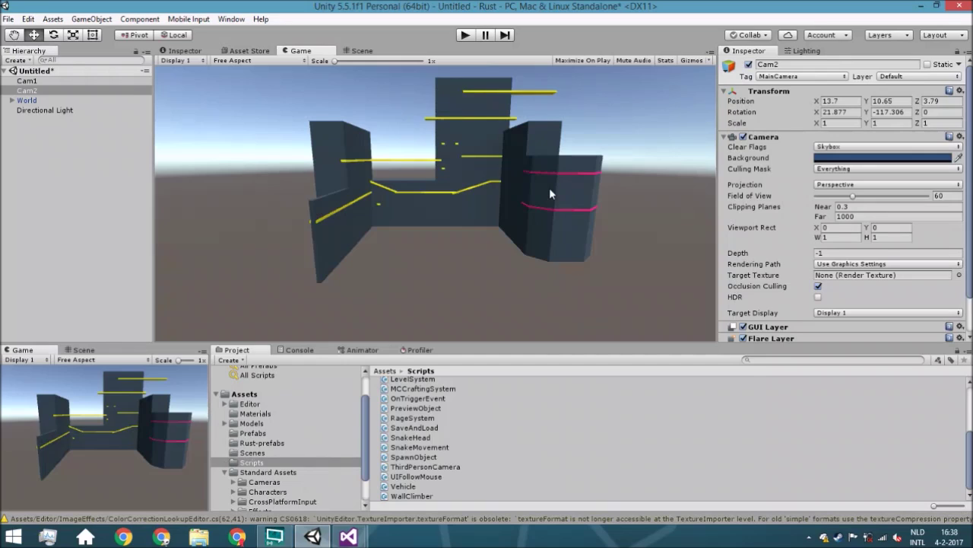
# Step: Switch to the Scene view and inspect the World object's cameras, Cam1 and Cam2
pyautogui.click(367, 52)
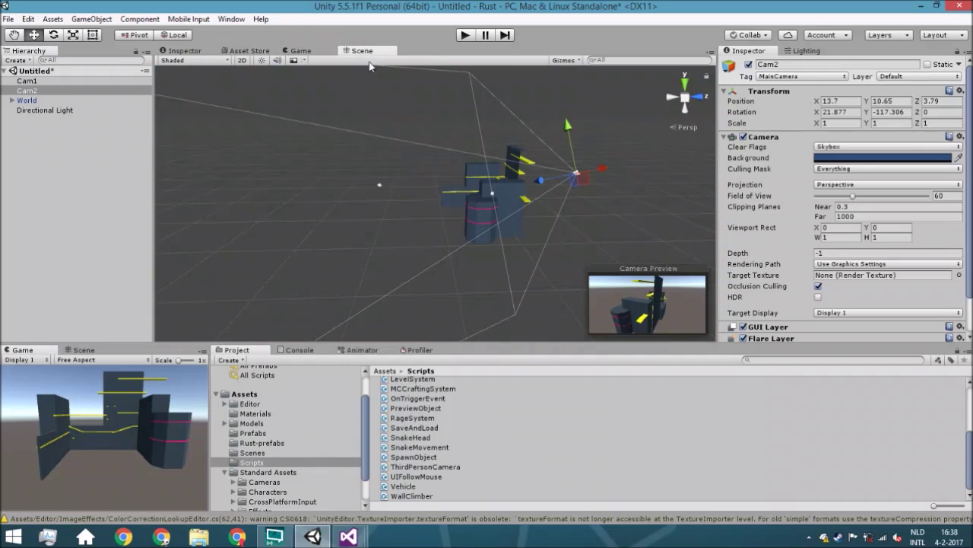
pyautogui.click(73, 100)
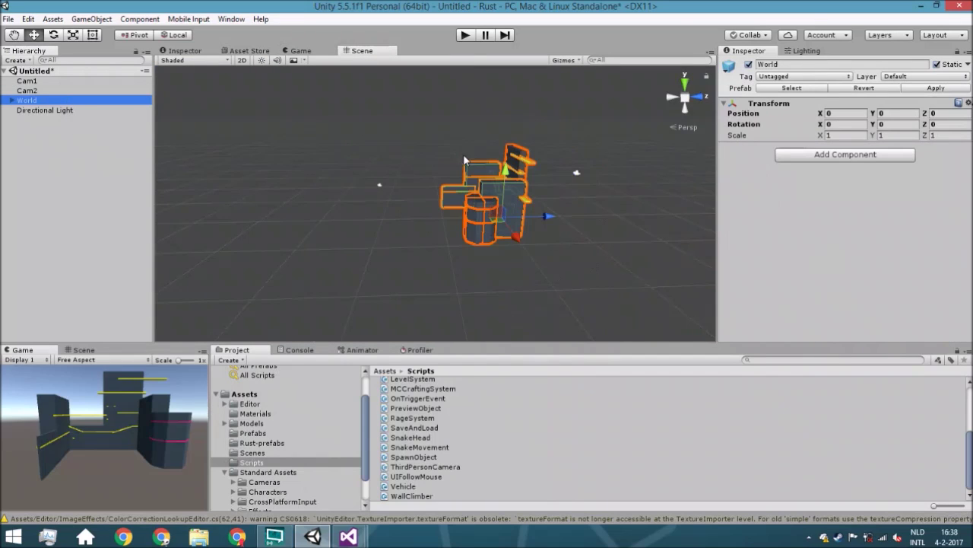
pyautogui.click(34, 90)
pyautogui.click(38, 83)
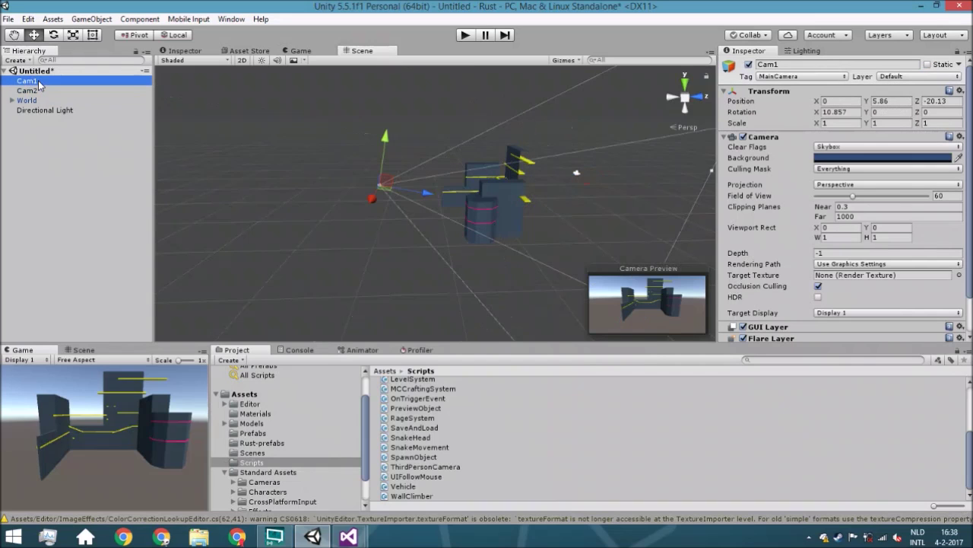
pyautogui.rightClick(38, 86)
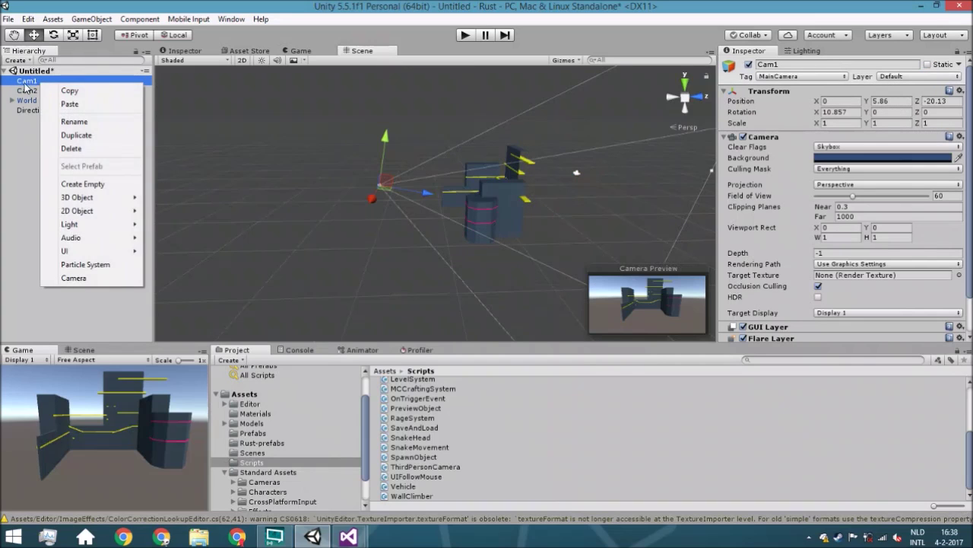
pyautogui.click(27, 90)
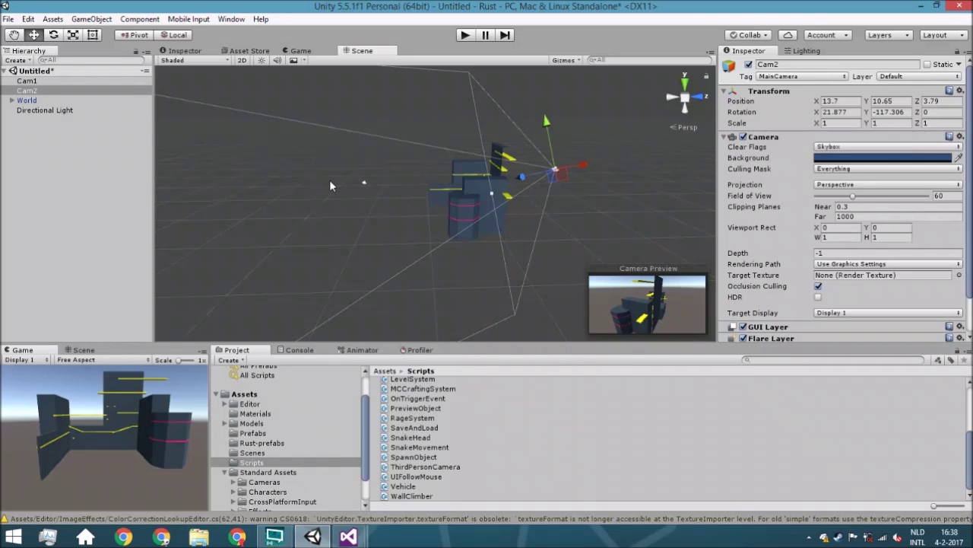
# Step: Back in the Game view, set Cam1's Viewport Rect W to 0.5
pyautogui.click(298, 50)
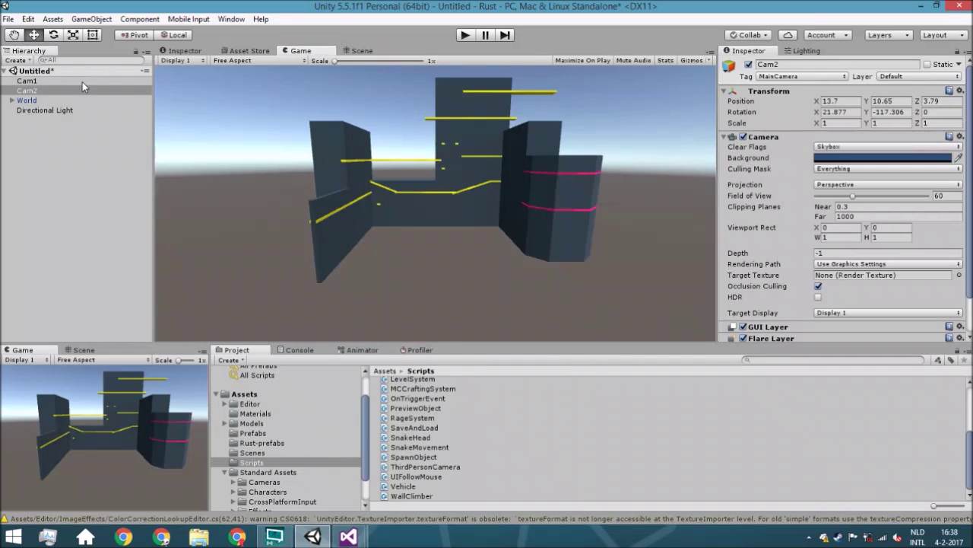
pyautogui.click(44, 81)
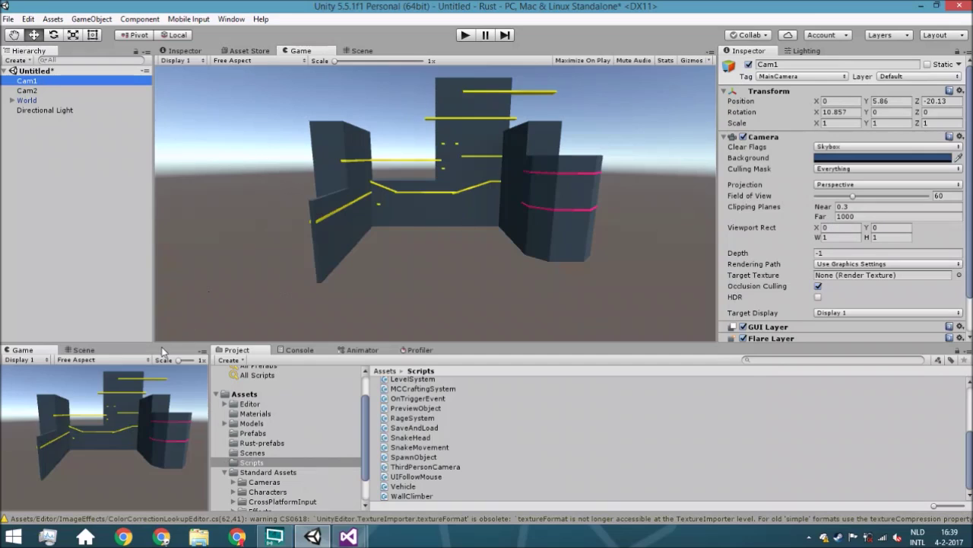
pyautogui.click(827, 237)
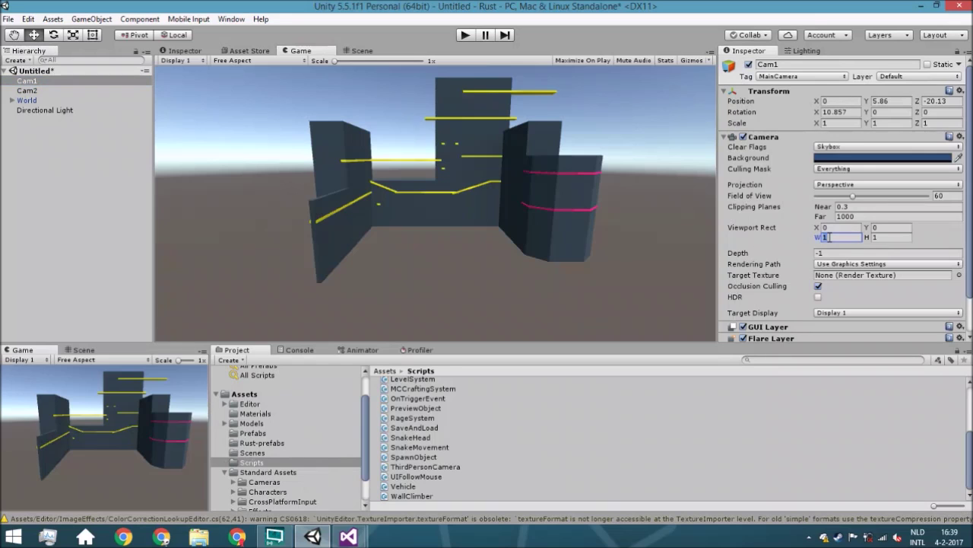
pyautogui.write('0.5')
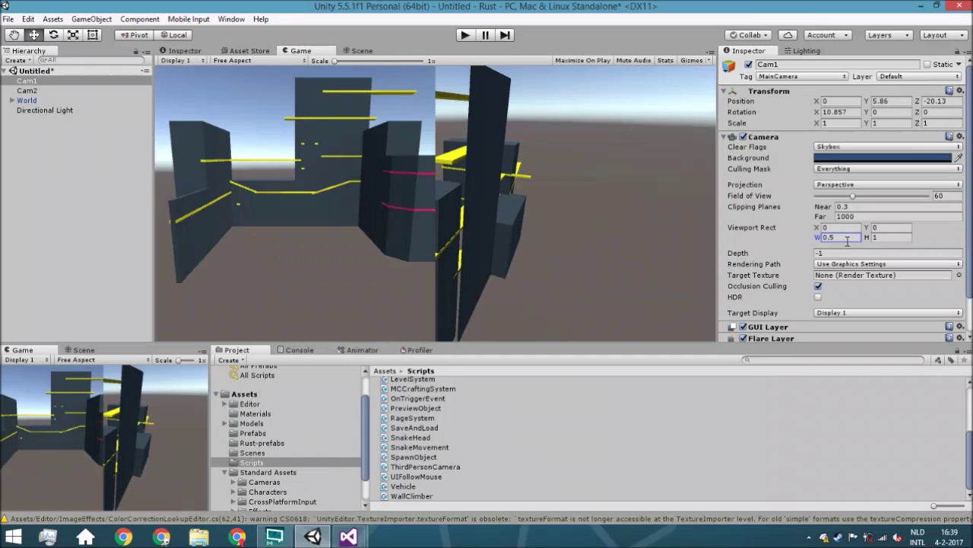
pyautogui.click(820, 228)
# Step: Set Cam2's Viewport Rect X to 0.5 and W to 0.5
pyautogui.click(821, 238)
pyautogui.click(27, 90)
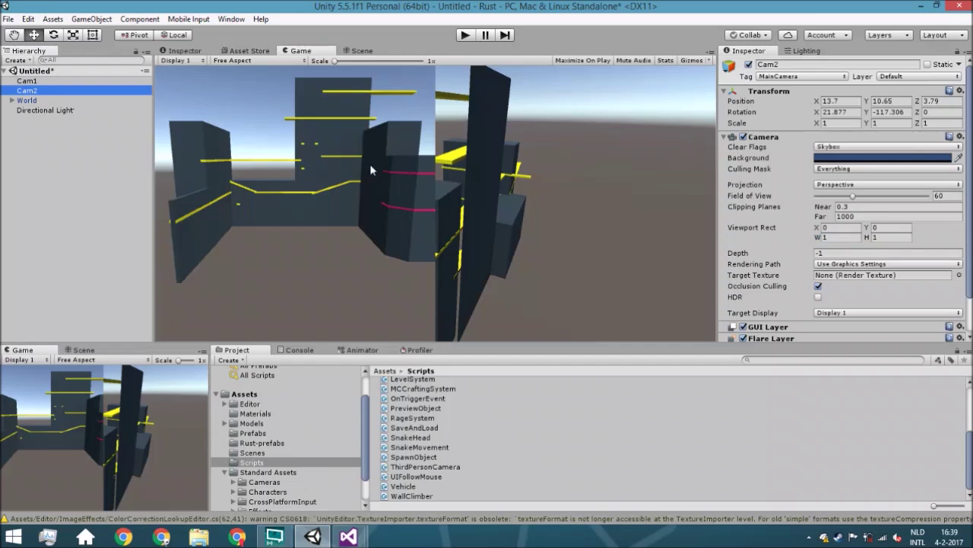
pyautogui.click(829, 228)
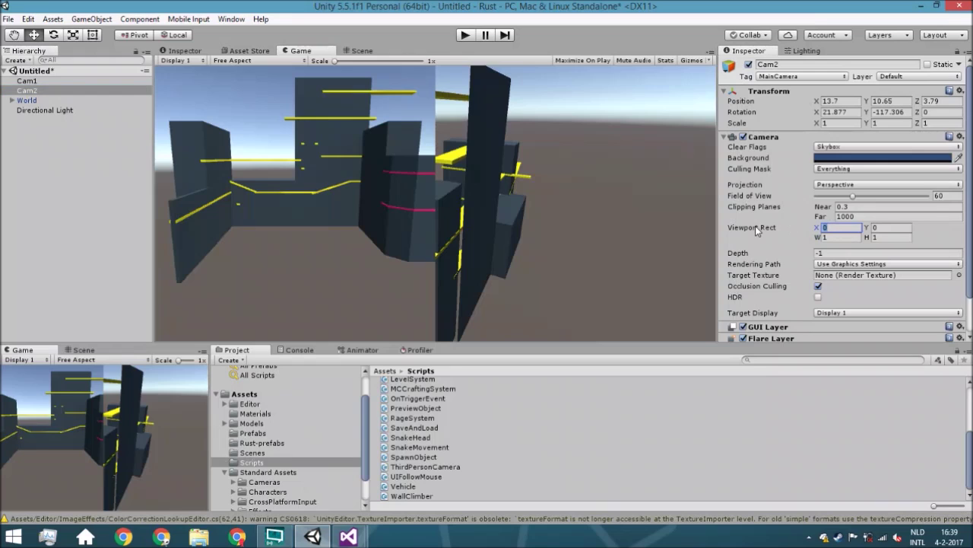
pyautogui.write('0.5')
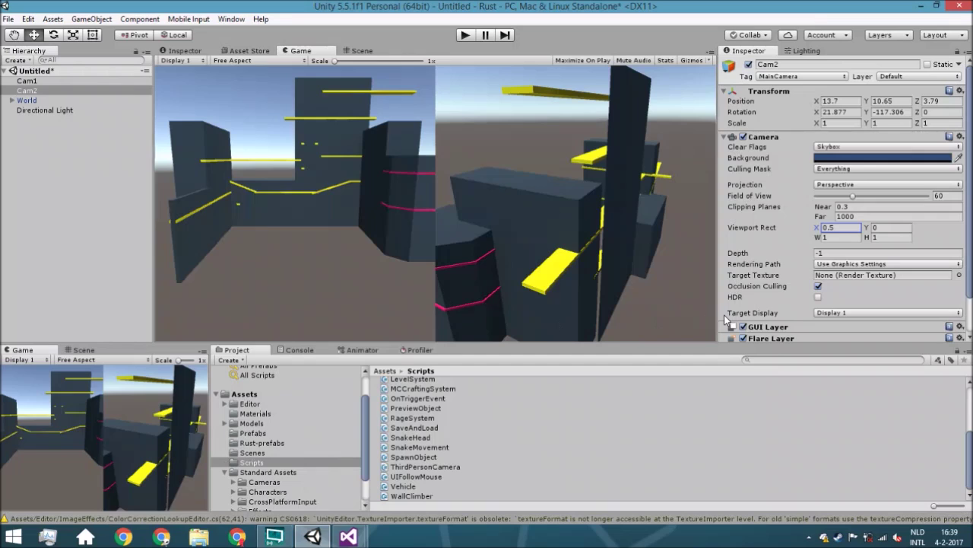
pyautogui.click(829, 237)
pyautogui.write('0')
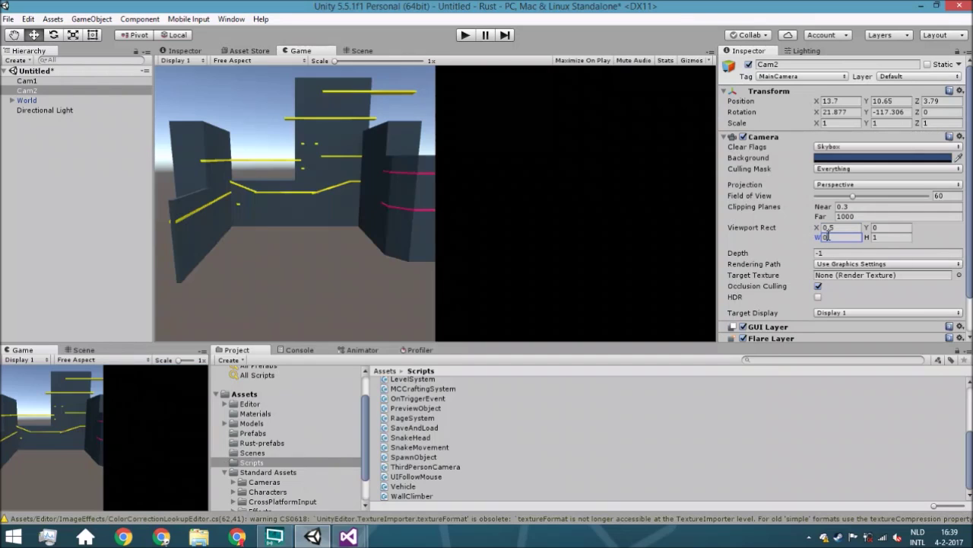
pyautogui.write('.5')
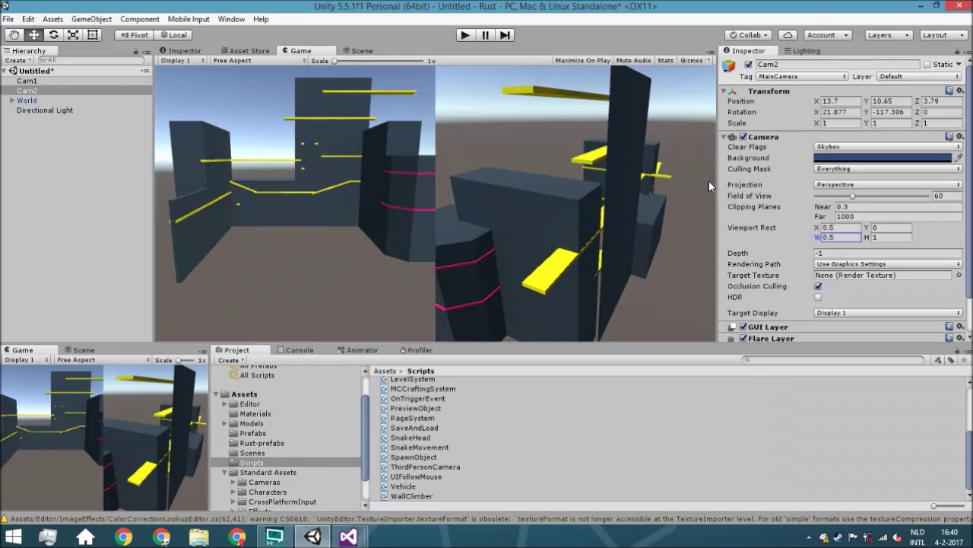
pyautogui.click(802, 239)
# Step: Create a C# script named SplitScreen in the Scripts folder and bring up Visual Studio
pyautogui.click(669, 225)
pyautogui.rightClick(466, 407)
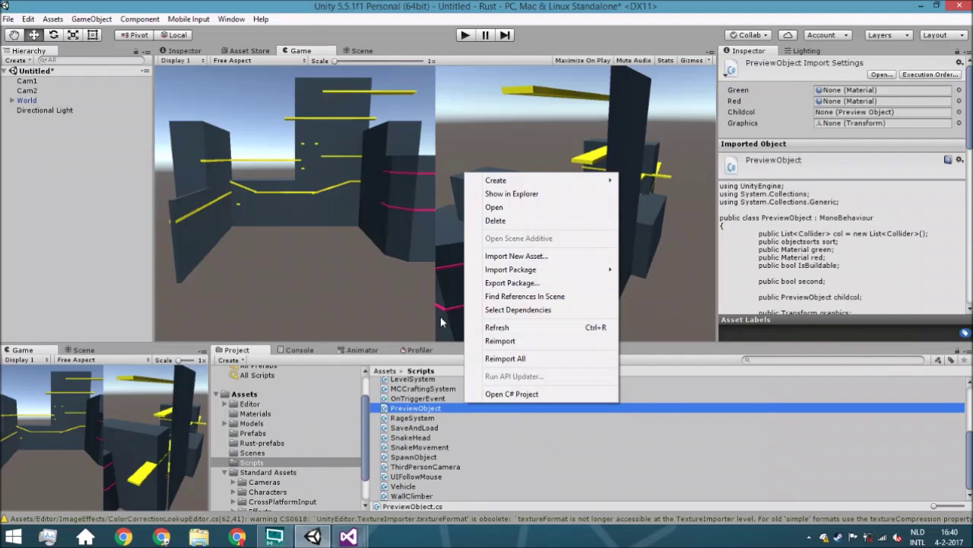
pyautogui.moveTo(541, 189)
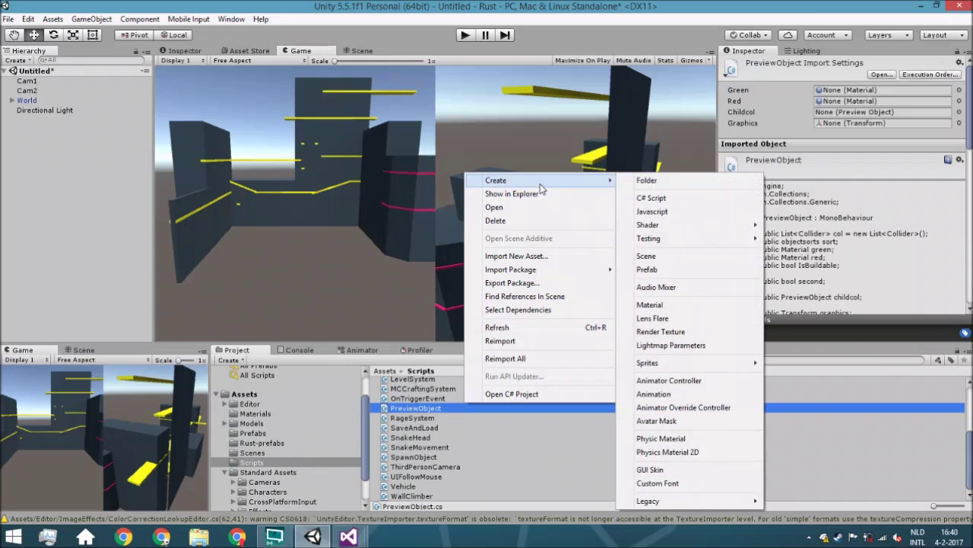
pyautogui.click(652, 198)
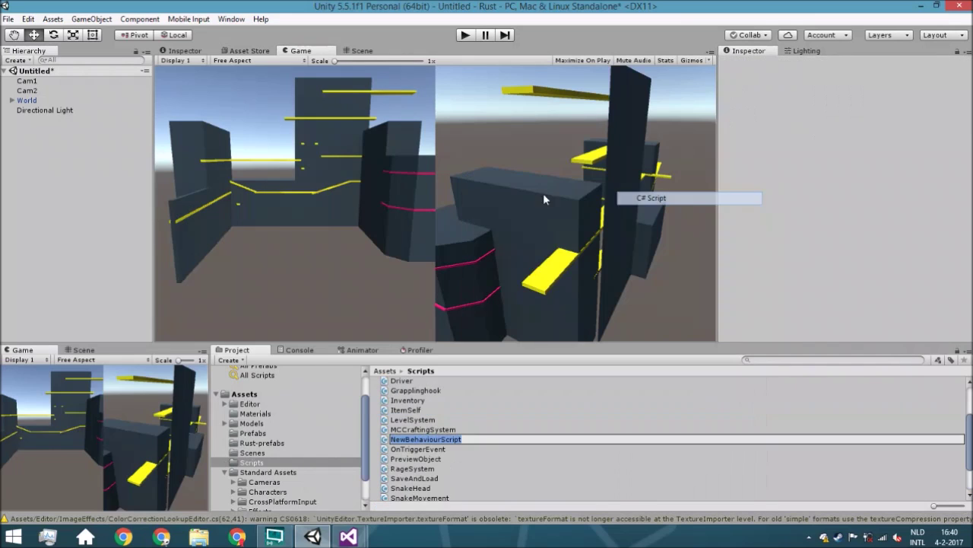
pyautogui.write('SplitS')
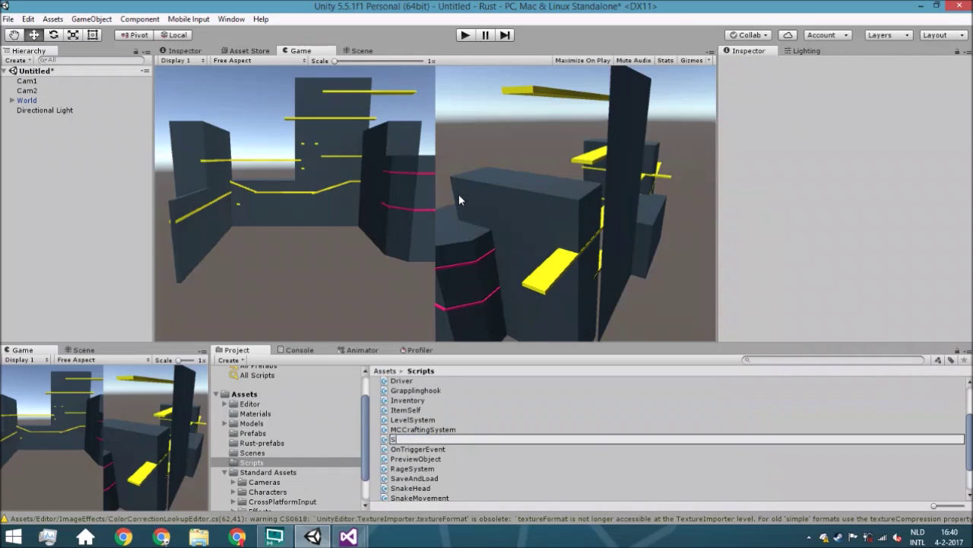
pyautogui.write('n')
pyautogui.press('Return')
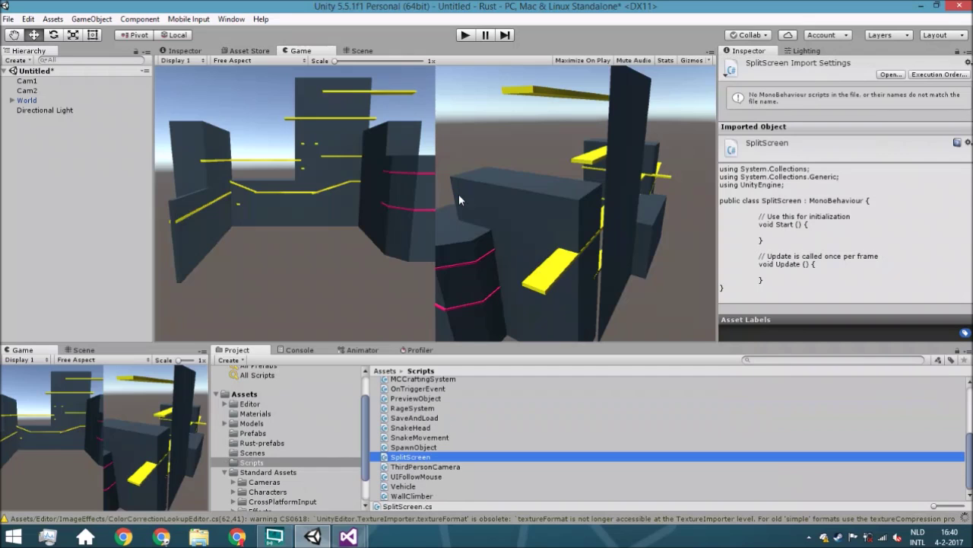
pyautogui.hotkey('alt', 'Tab')
# Step: Reload the project, put the class's opening brace on its own line, and delete Start()
pyautogui.click(447, 300)
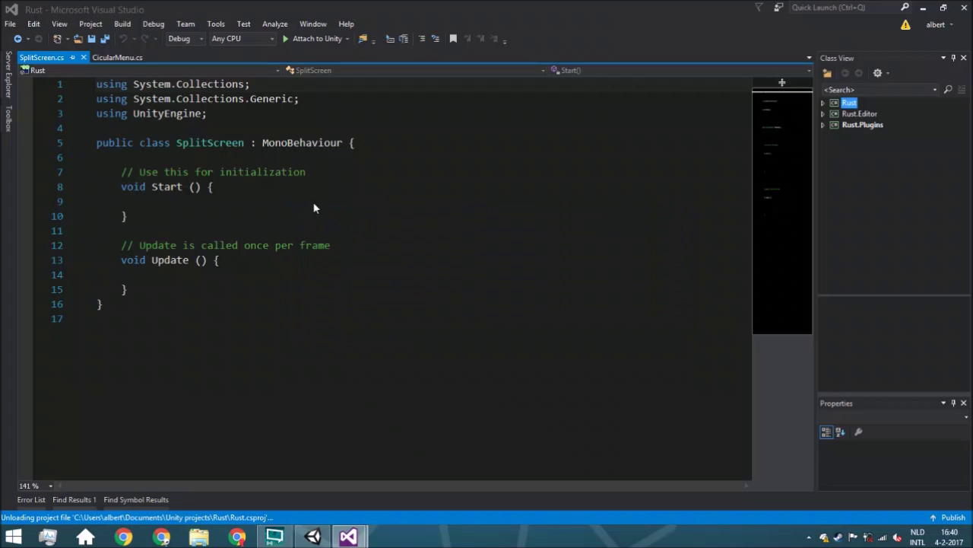
pyautogui.click(351, 143)
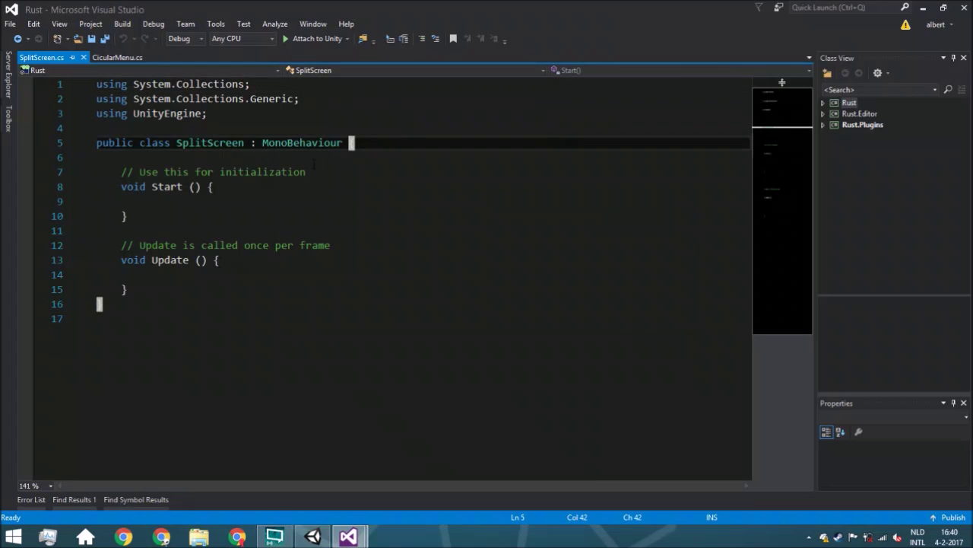
pyautogui.press('Return')
pyautogui.click(125, 230)
pyautogui.keyDown('shift'); pyautogui.click(121, 186); pyautogui.keyUp('shift')
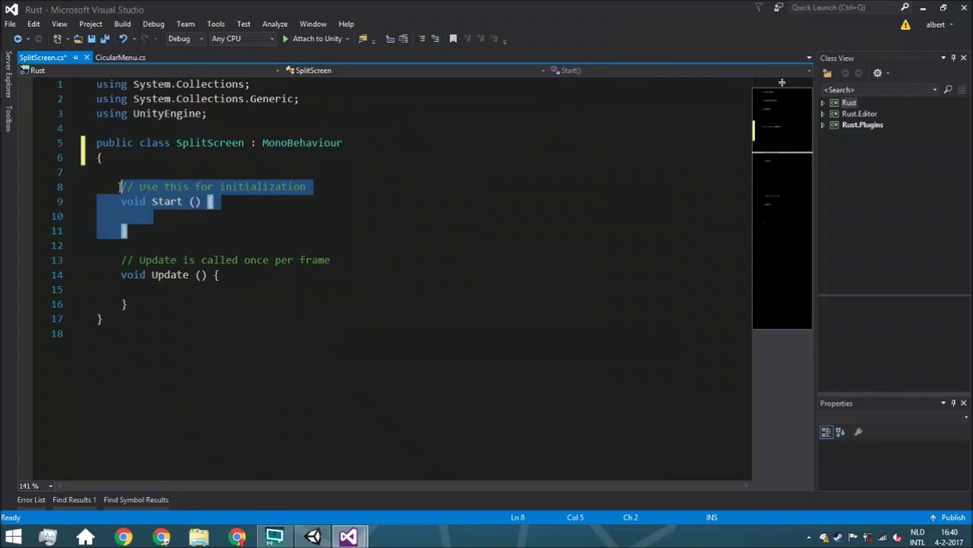
pyautogui.press('Delete')
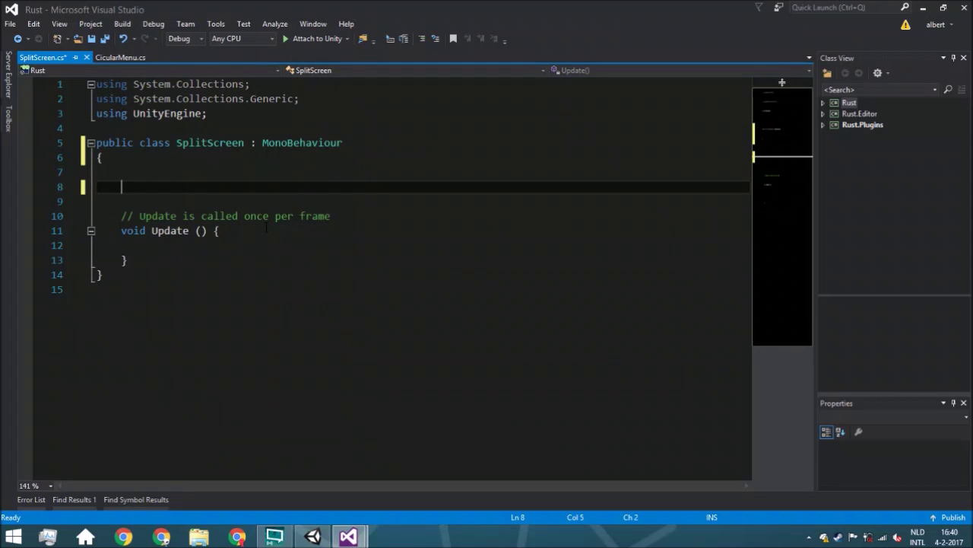
# Step: Declare the fields 'public Camera cam1;' and 'public Camera cam2;'
pyautogui.write('public Camera ca')
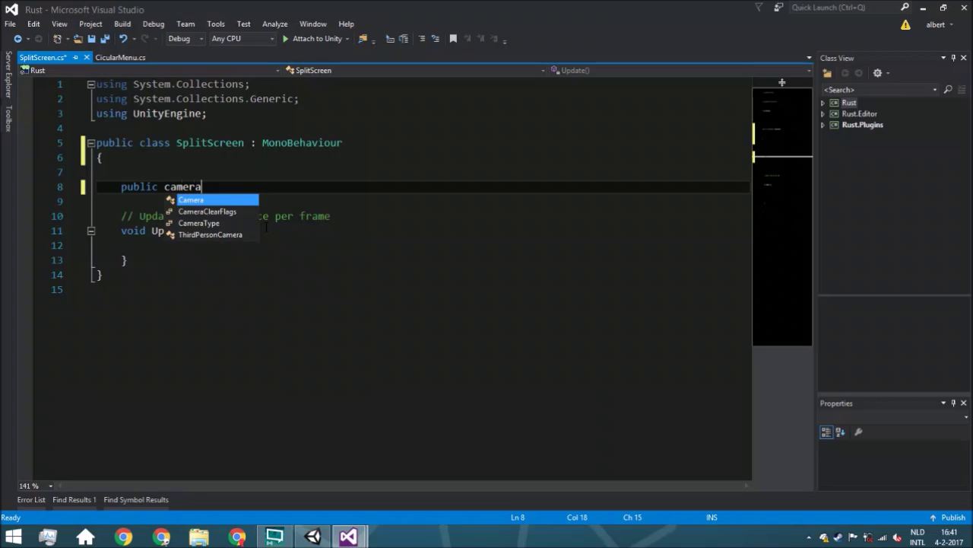
pyautogui.write('m1;')
pyautogui.press('Return')
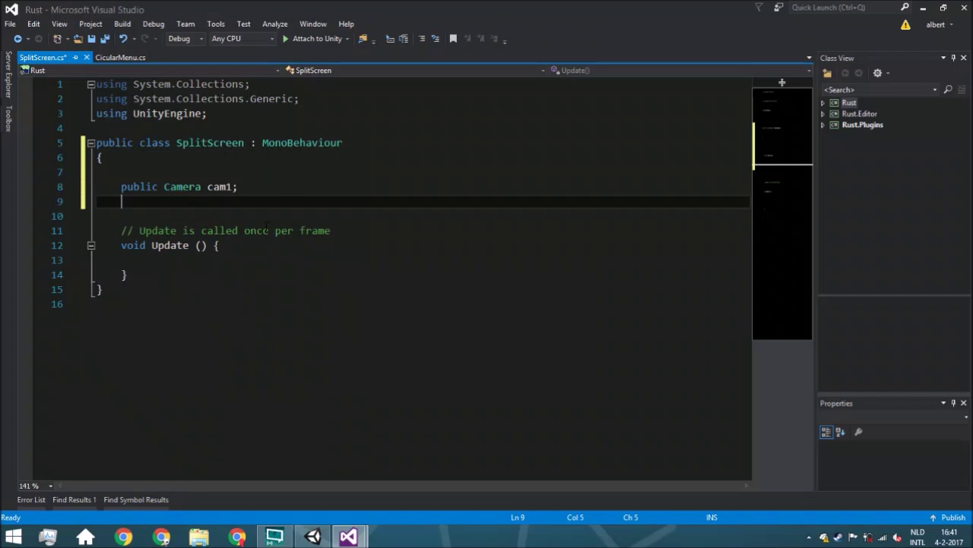
pyautogui.write('public Camera cam2;')
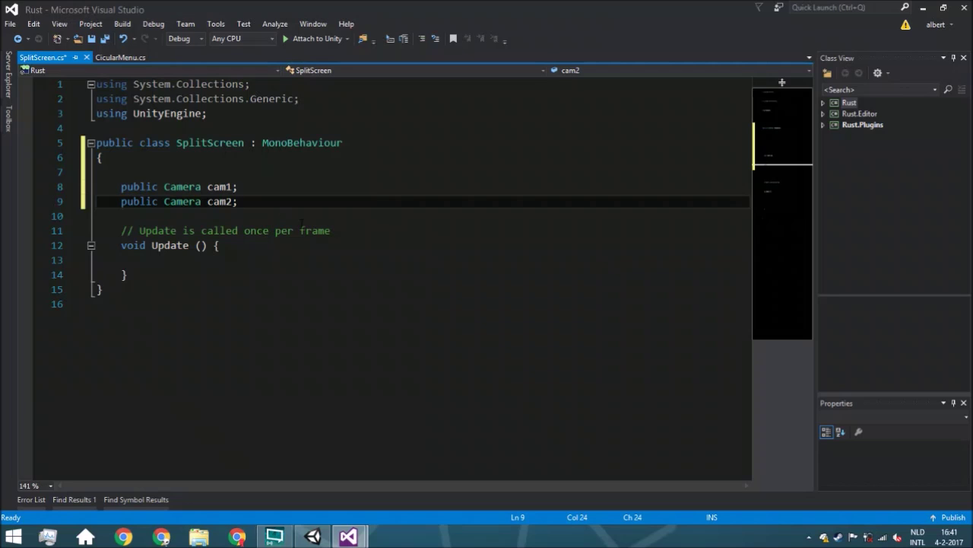
pyautogui.click(186, 275)
# Step: Add an empty public void method below Update and rename it ChangeSplitScreen
pyautogui.press('Return')
pyautogui.press('Return')
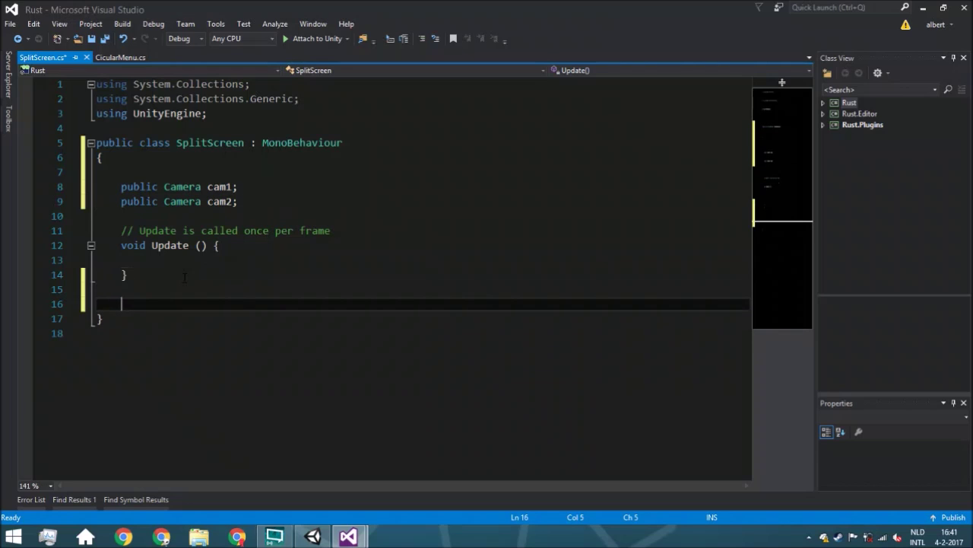
pyautogui.write('public void ')
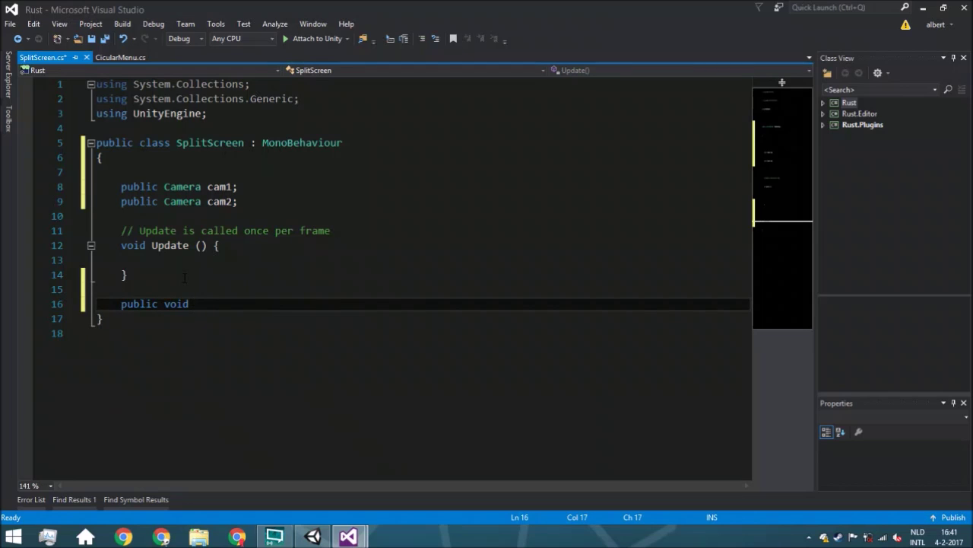
pyautogui.write('ChangeSide()')
pyautogui.press('Return')
pyautogui.write('{')
pyautogui.press('Return')
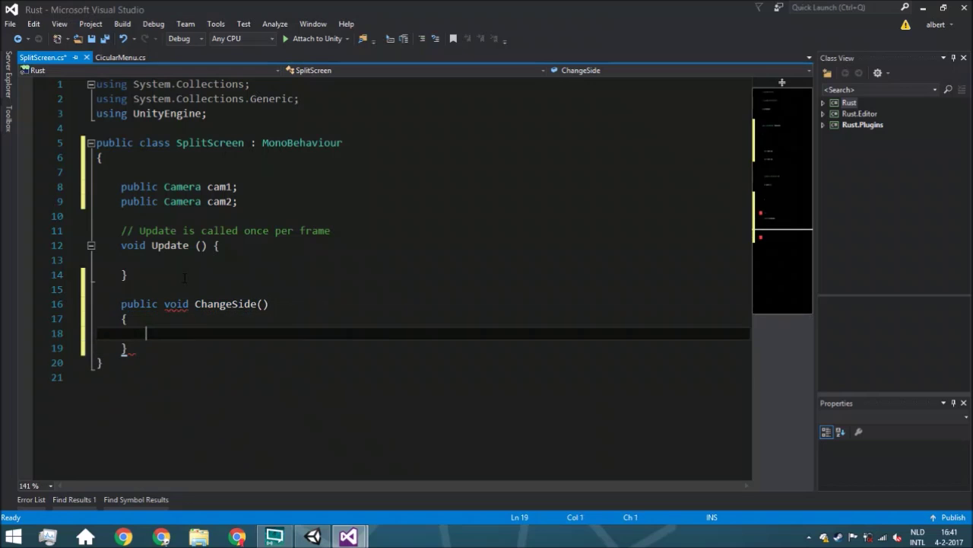
pyautogui.doubleClick(244, 304)
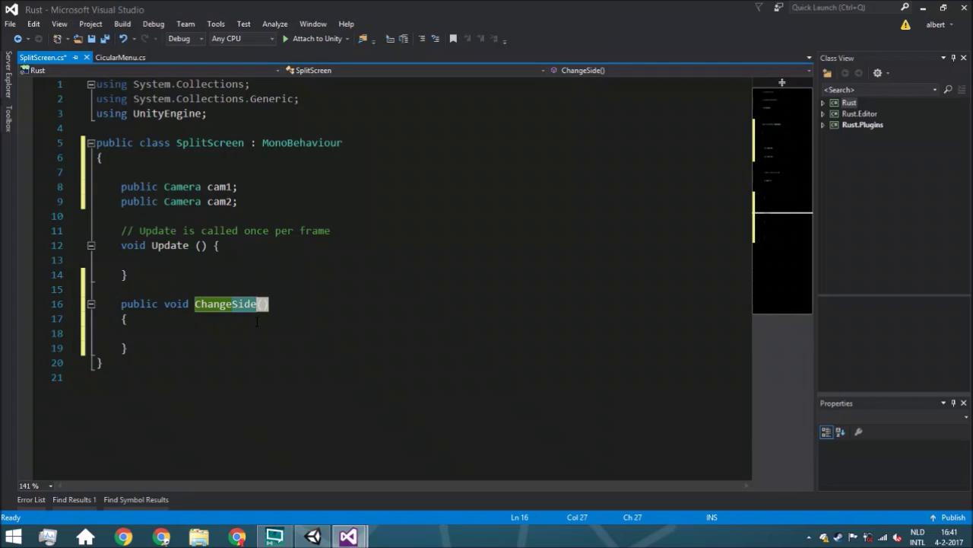
pyautogui.write('ChangeSplitScreen')
pyautogui.click(258, 335)
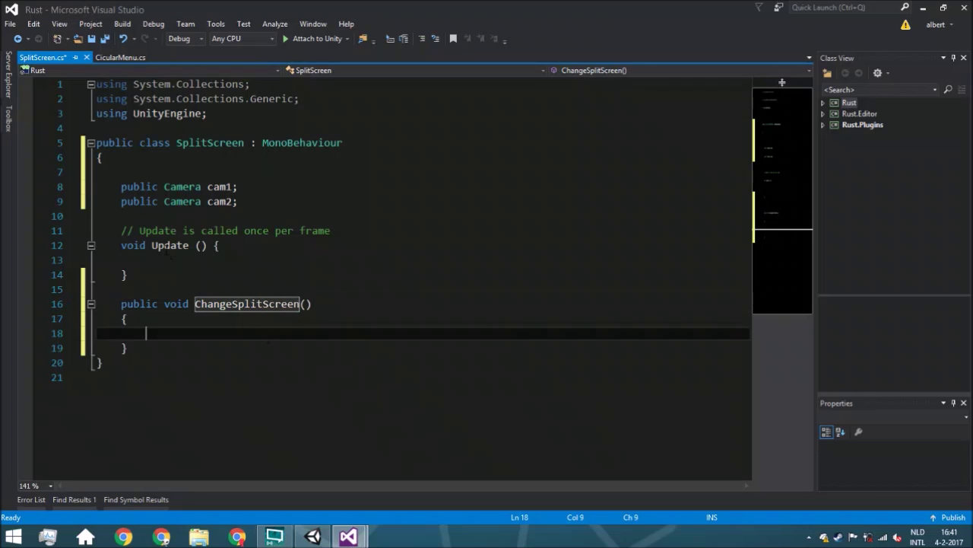
# Step: In Update, write the condition if (Input.GetKeyDown(KeyCode.Space))
pyautogui.click(212, 245)
pyautogui.press('Return')
pyautogui.press('Down')
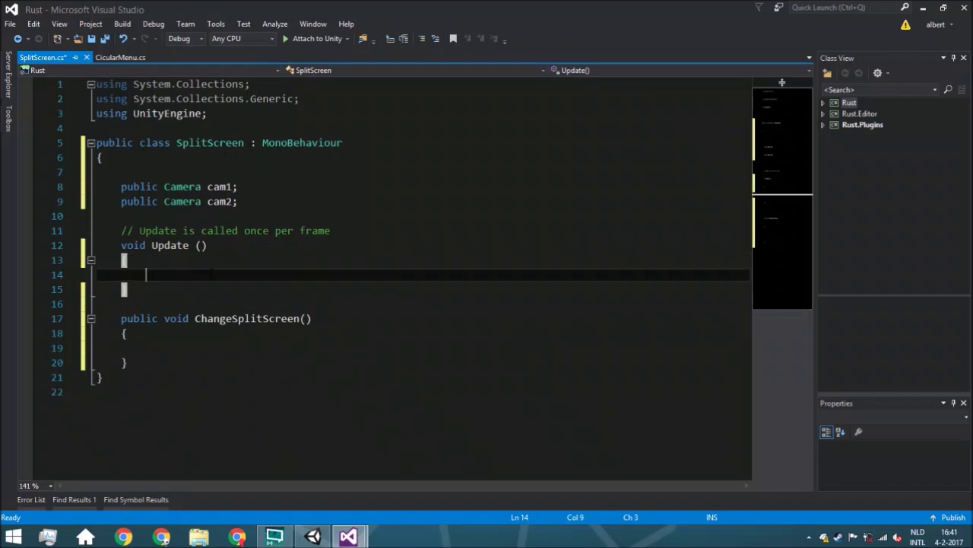
pyautogui.write('if()')
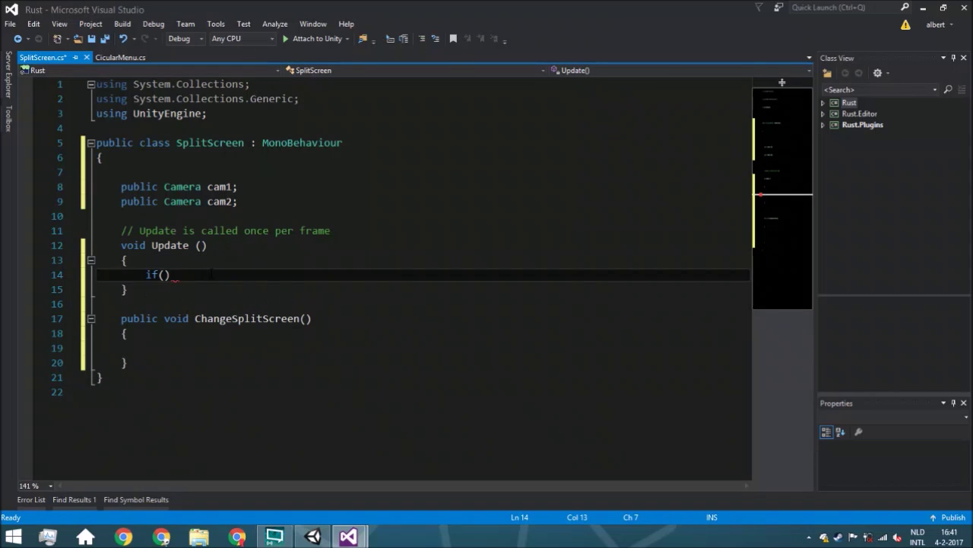
pyautogui.press('Return')
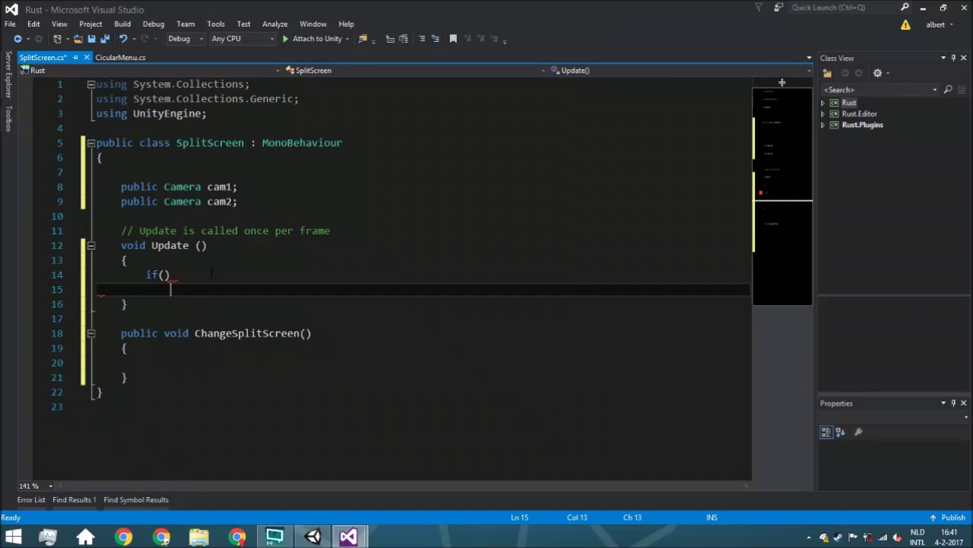
pyautogui.press('Up')
pyautogui.press('Left')
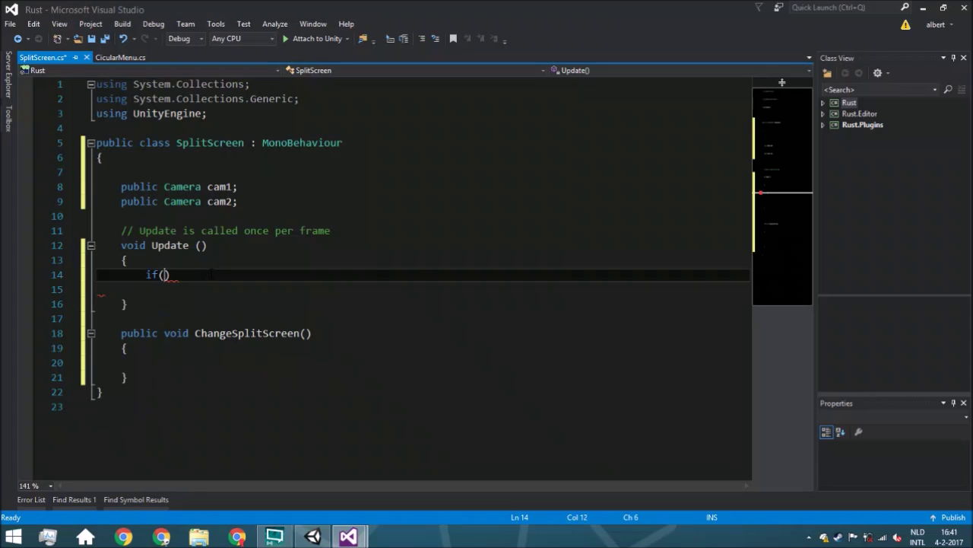
pyautogui.write('Input.getk')
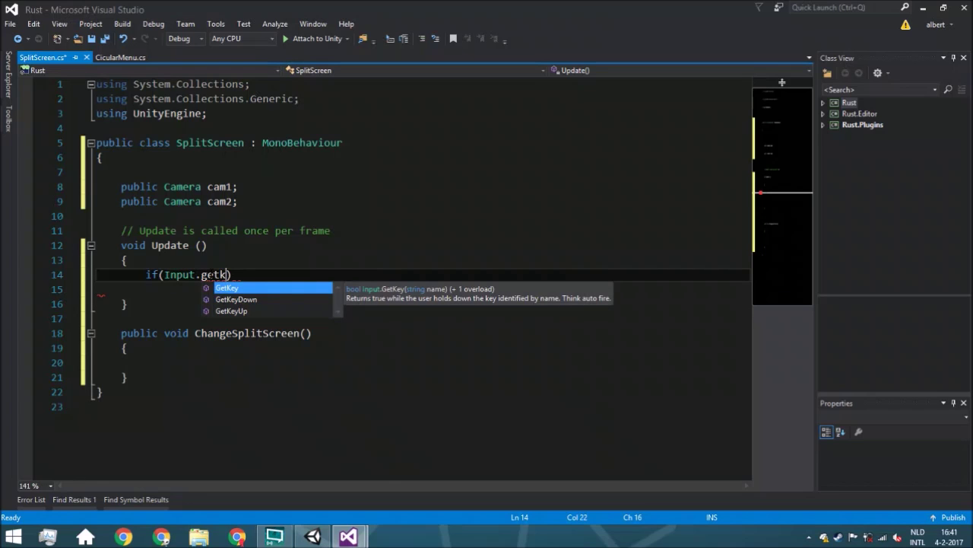
pyautogui.press('Down')
pyautogui.press('Tab')
pyautogui.write('(KeyCode.spa')
pyautogui.press('Tab')
pyautogui.press('Right')
pyautogui.press('Right')
pyautogui.press('Down')
# Step: Call ChangeSplitScreen(); inside that if and save the script
pyautogui.press('BackSpace')
pyautogui.press('Return')
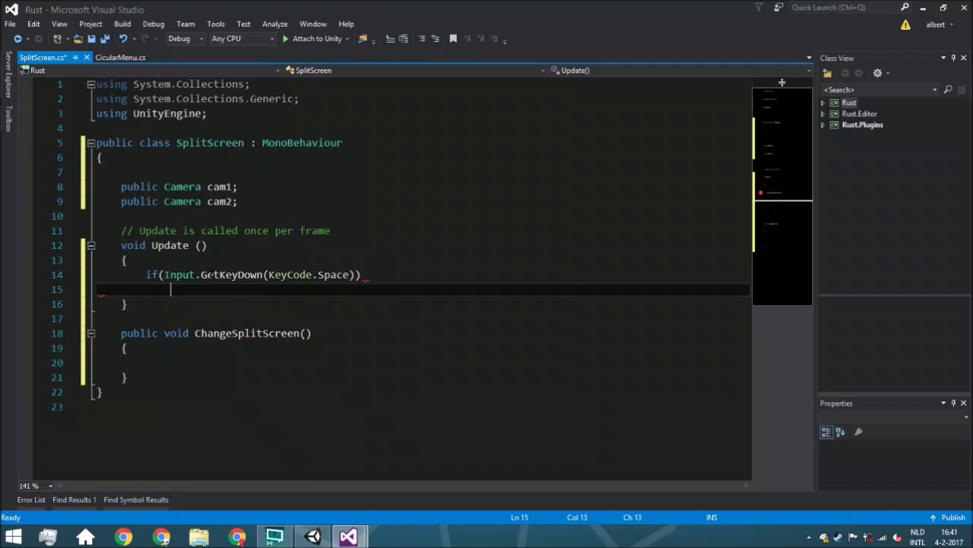
pyautogui.write('change')
pyautogui.press('Tab')
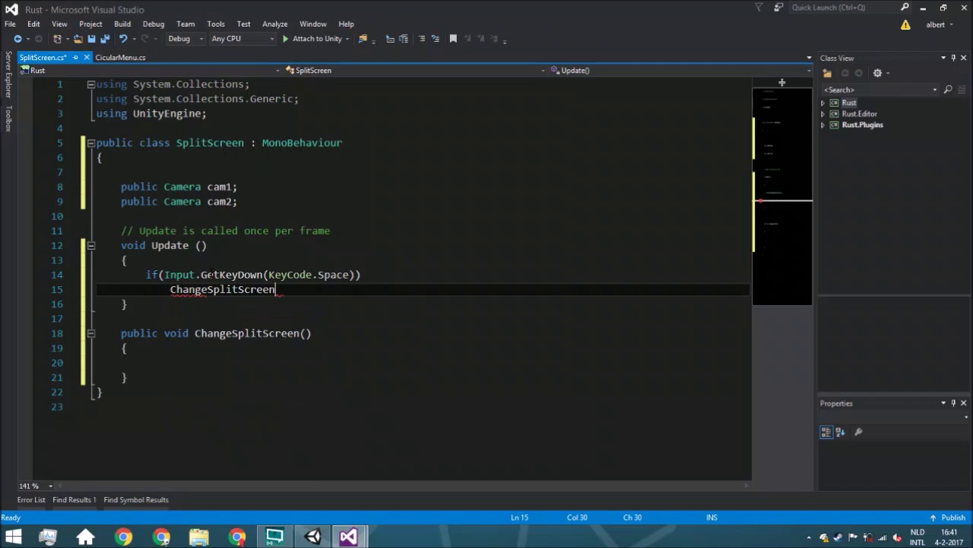
pyautogui.write('();')
pyautogui.hotkey('ctrl', 's')
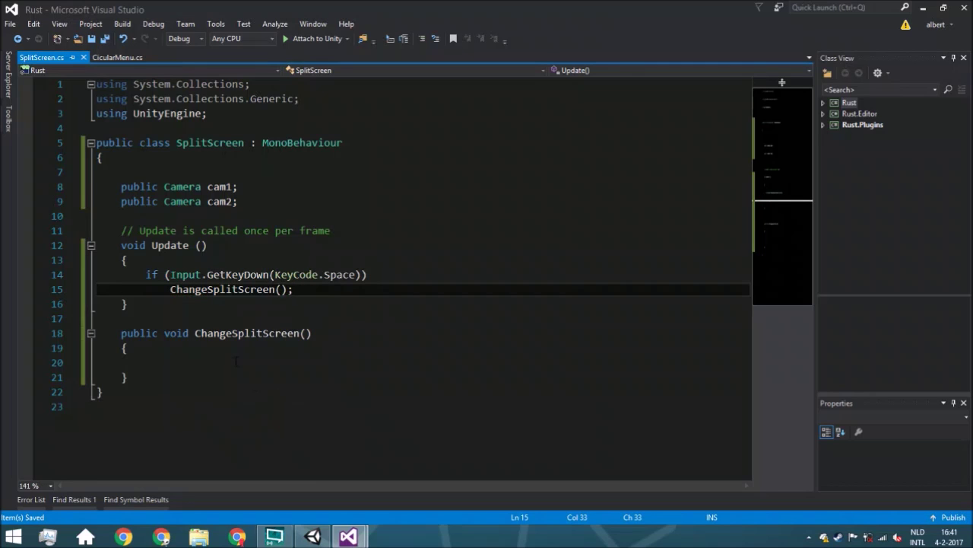
pyautogui.click(236, 362)
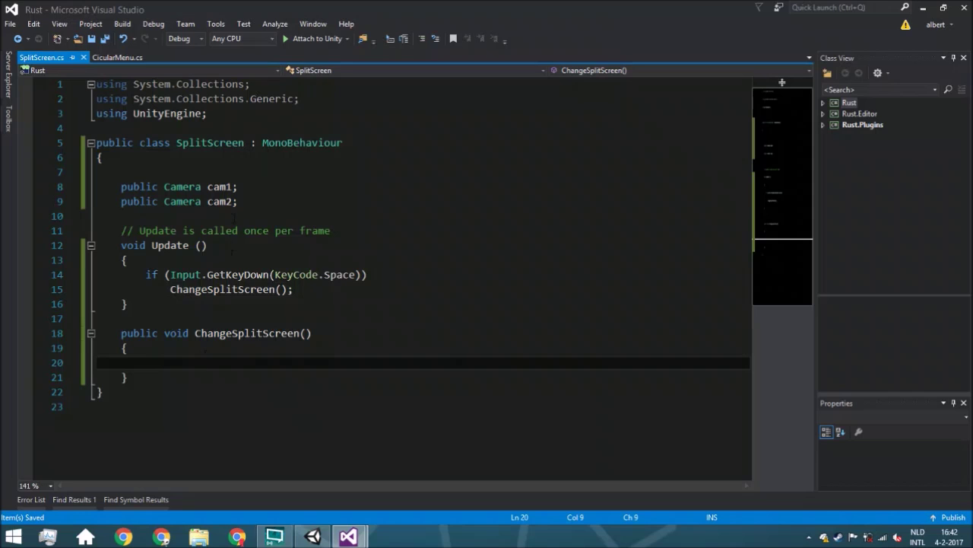
pyautogui.click(236, 207)
# Step: Add 'public bool Horizontal = false;' below cam2 and save
pyautogui.press('Return')
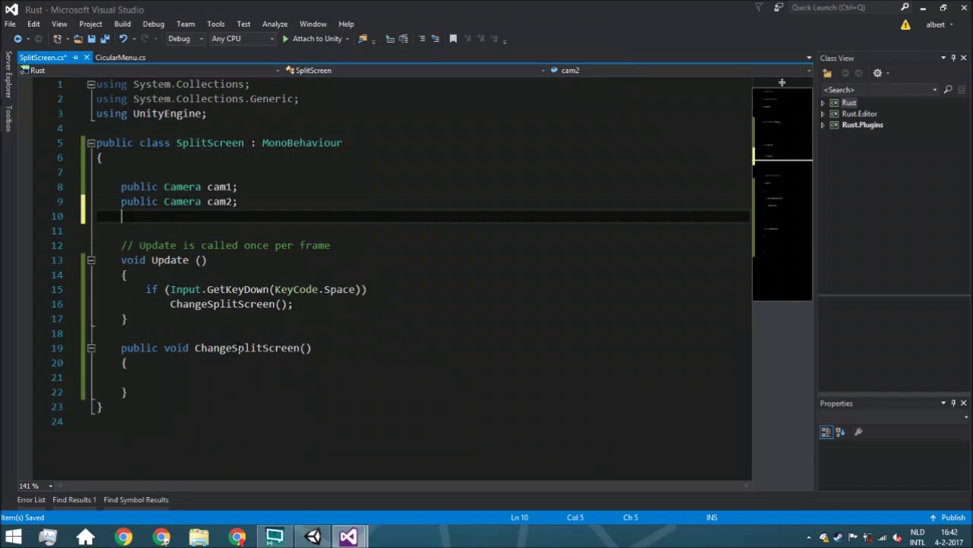
pyautogui.press('Return')
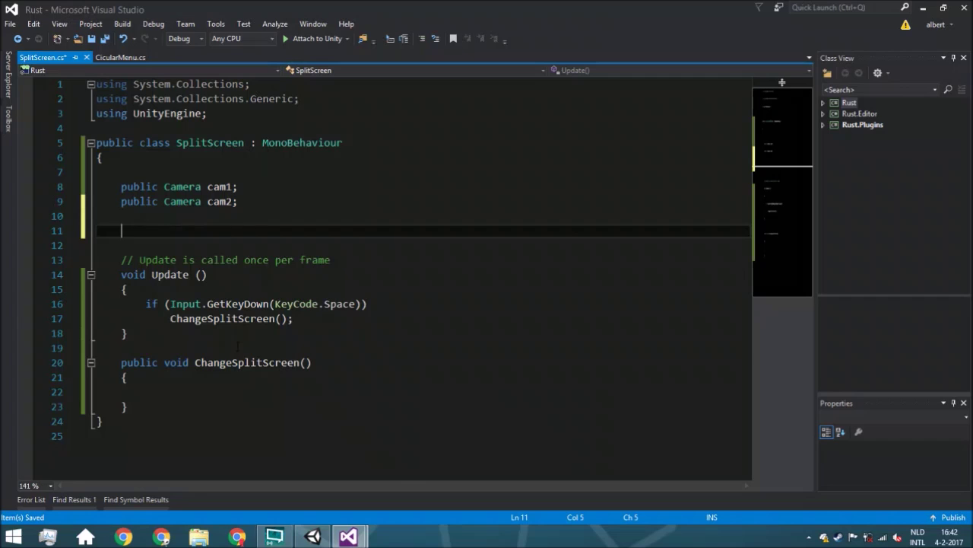
pyautogui.write('public bool Horizontal = false;')
pyautogui.hotkey('ctrl', 's')
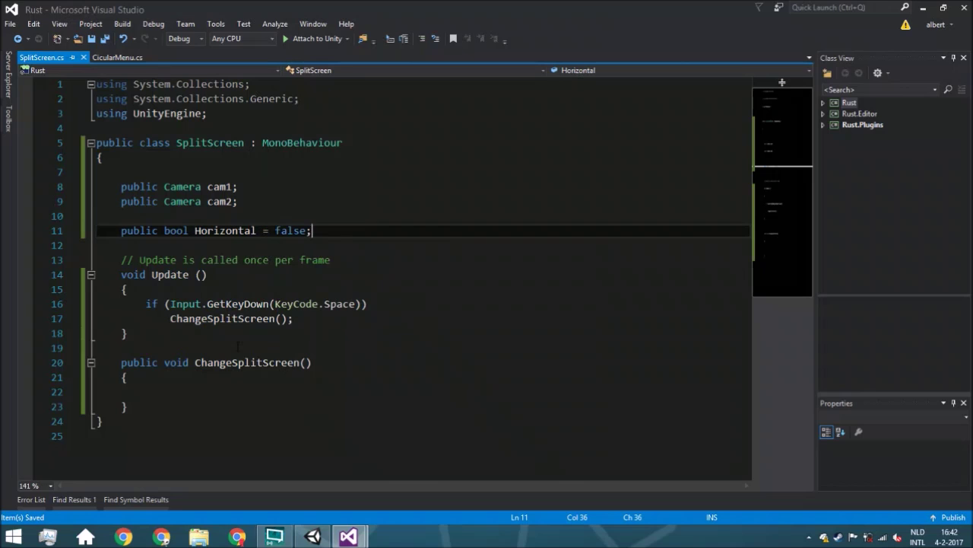
# Step: Make ChangeSplitScreen toggle the flag with 'Horizontal = !Horizontal;'
pyautogui.click(220, 391)
pyautogui.write('Horizontal = ')
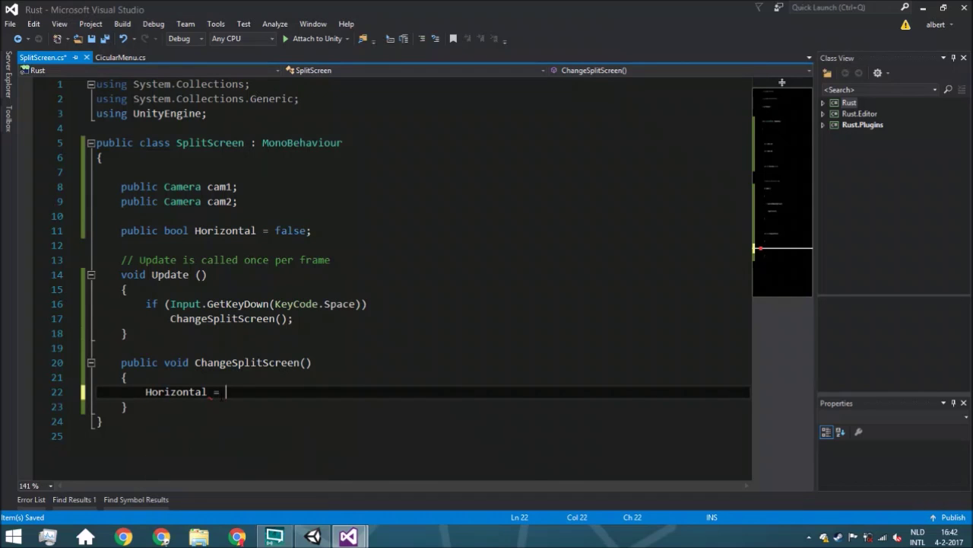
pyautogui.write('!Horizontal;')
pyautogui.press('Return')
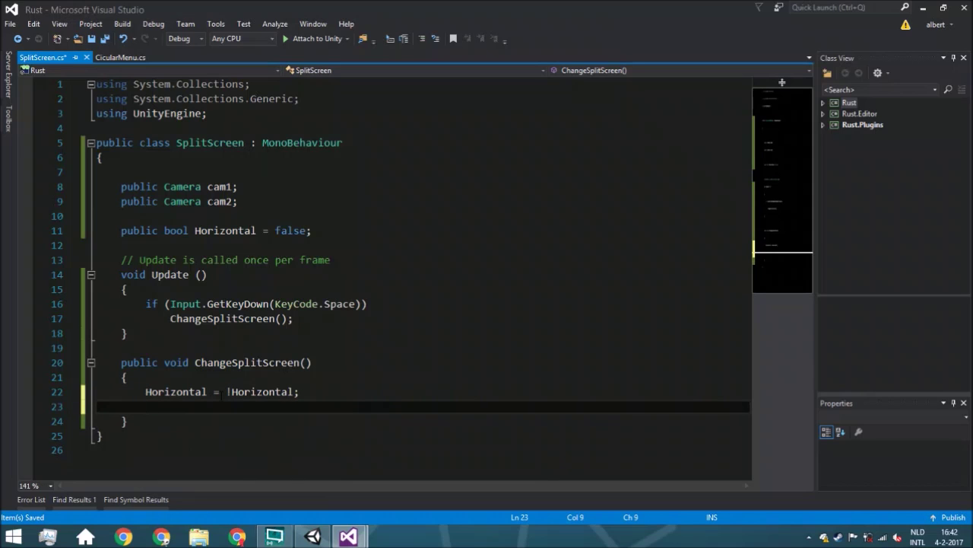
pyautogui.press('Return')
# Step: Add an if (Horizontal) block with empty braces to ChangeSplitScreen
pyautogui.scroll(-1, 221, 392)
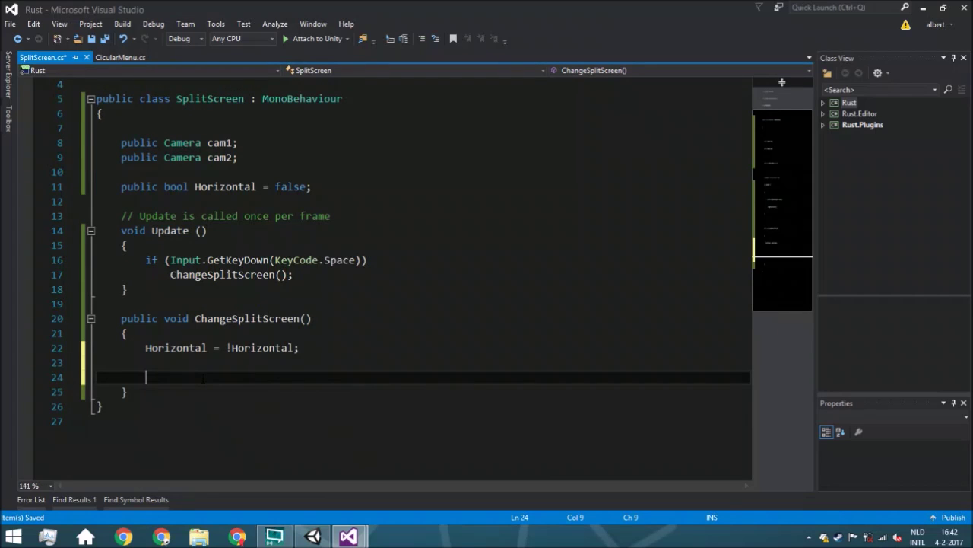
pyautogui.doubleClick(195, 350)
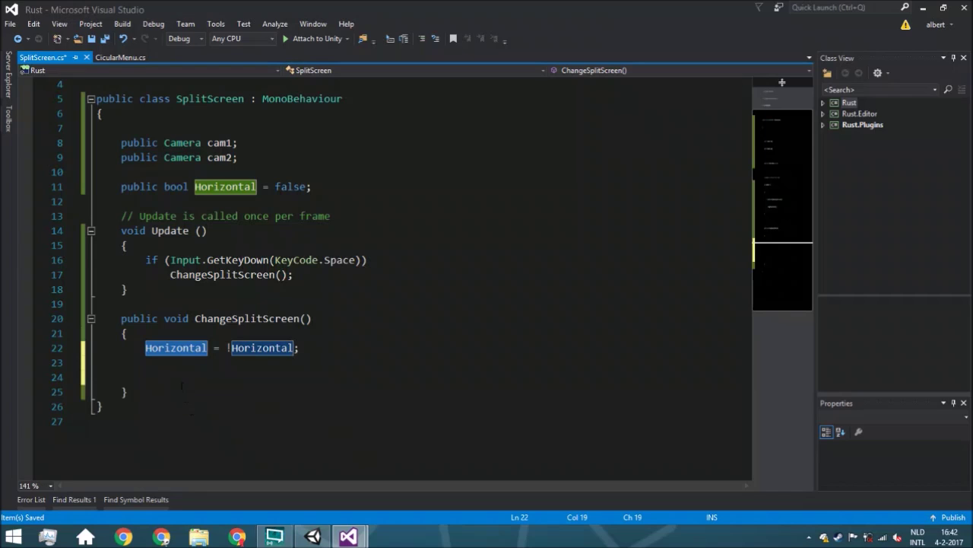
pyautogui.press('Down')
pyautogui.press('Down')
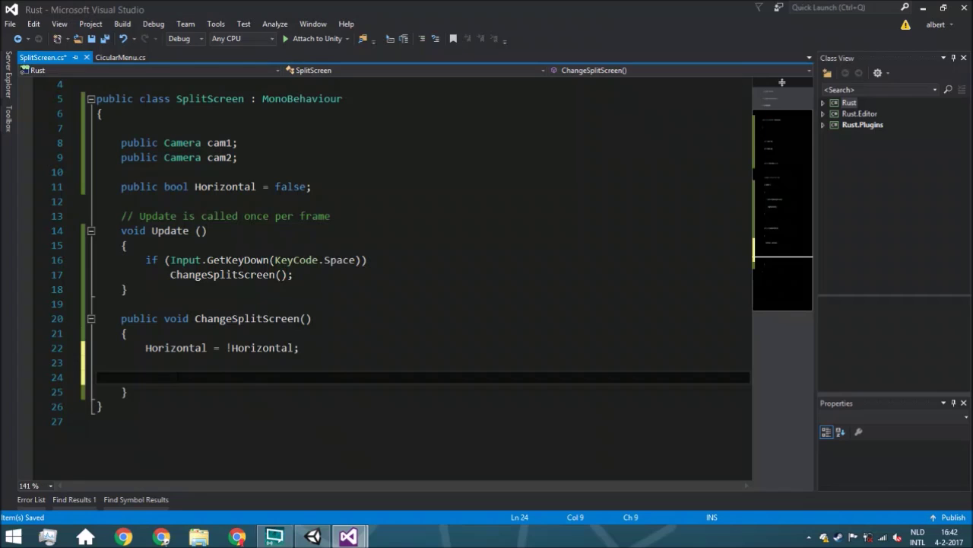
pyautogui.write('if()')
pyautogui.write('hori')
pyautogui.press('Tab')
pyautogui.press('End')
pyautogui.press('Return')
pyautogui.write('{')
pyautogui.press('Return')
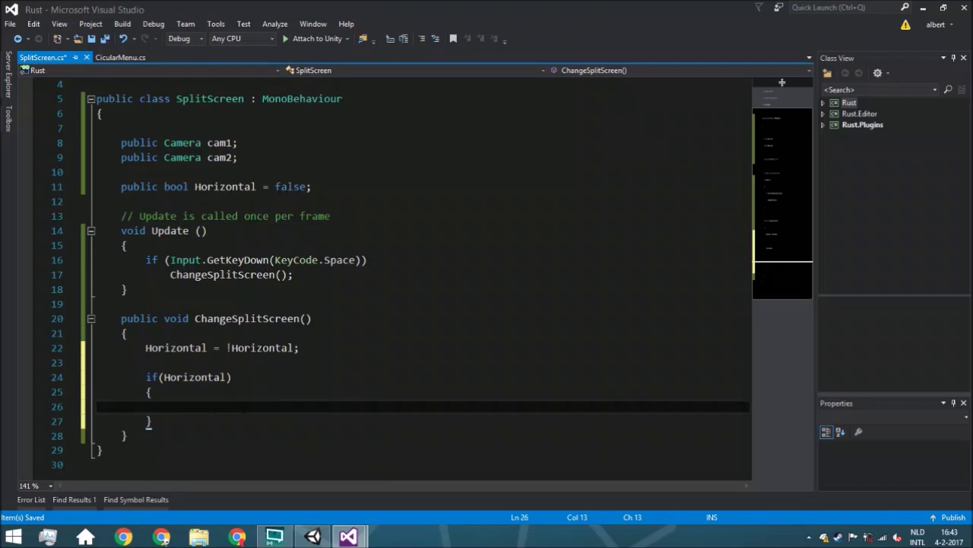
# Step: Add an empty else block after it, then return to Unity and select Cam1
pyautogui.click(177, 421)
pyautogui.press('Return')
pyautogui.write('else')
pyautogui.press('Return')
pyautogui.write('{')
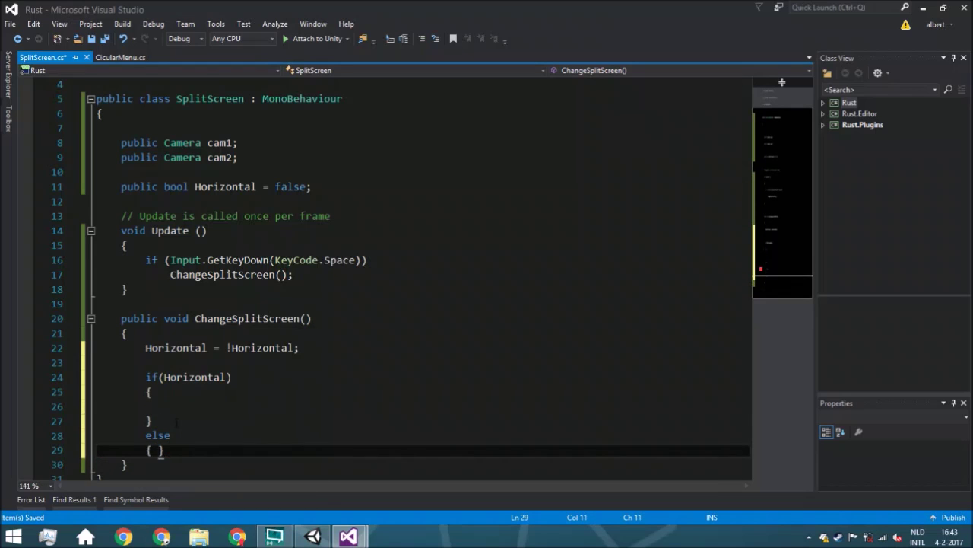
pyautogui.press('Return')
pyautogui.scroll(-2, 281, 438)
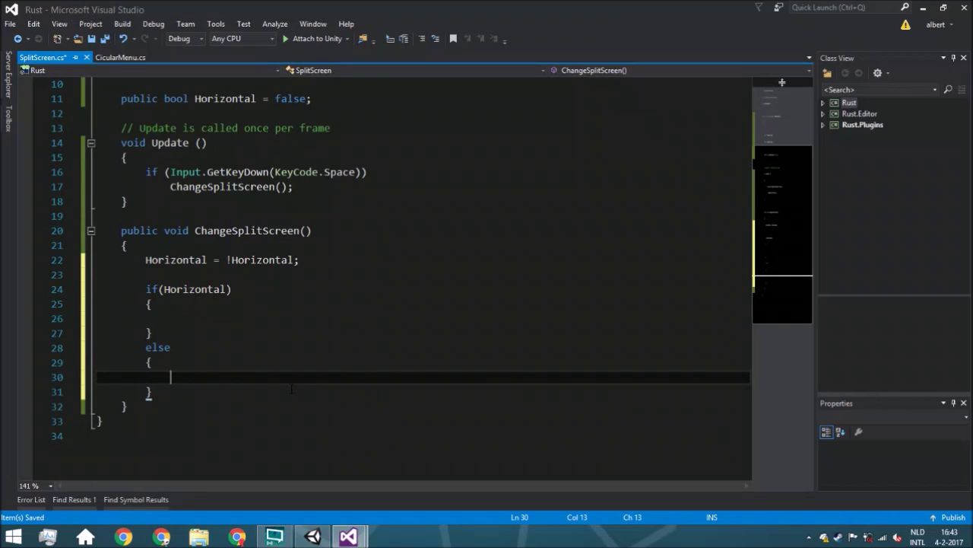
pyautogui.click(313, 536)
pyautogui.click(27, 80)
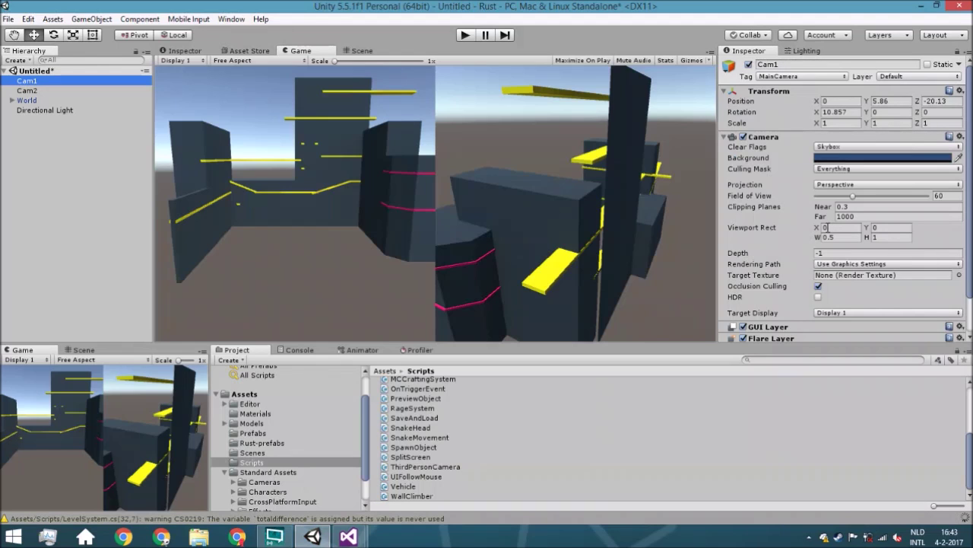
# Step: Check Cam1's Viewport Rect X and Y values in the Inspector
pyautogui.click(829, 227)
pyautogui.click(876, 228)
pyautogui.doubleClick(876, 227)
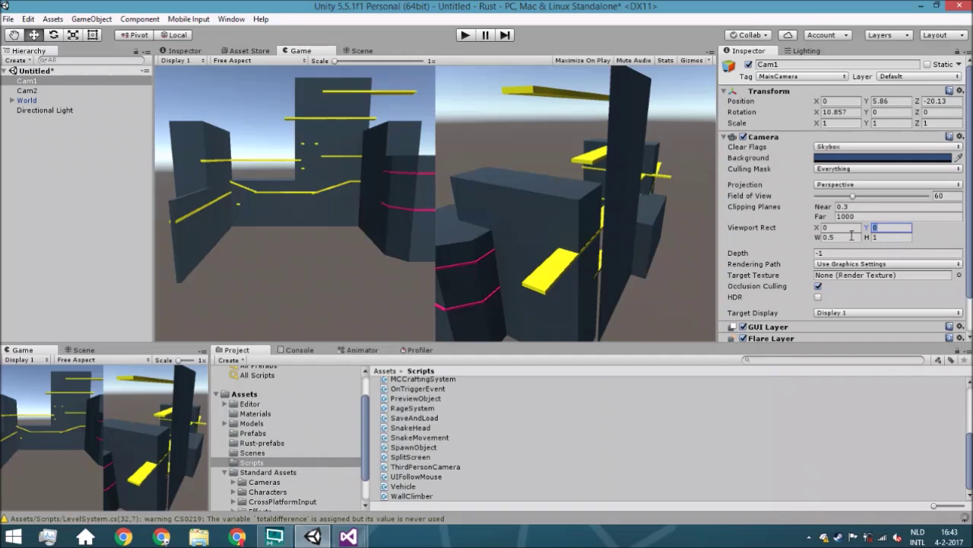
pyautogui.hotkey('shift', 'Tab')
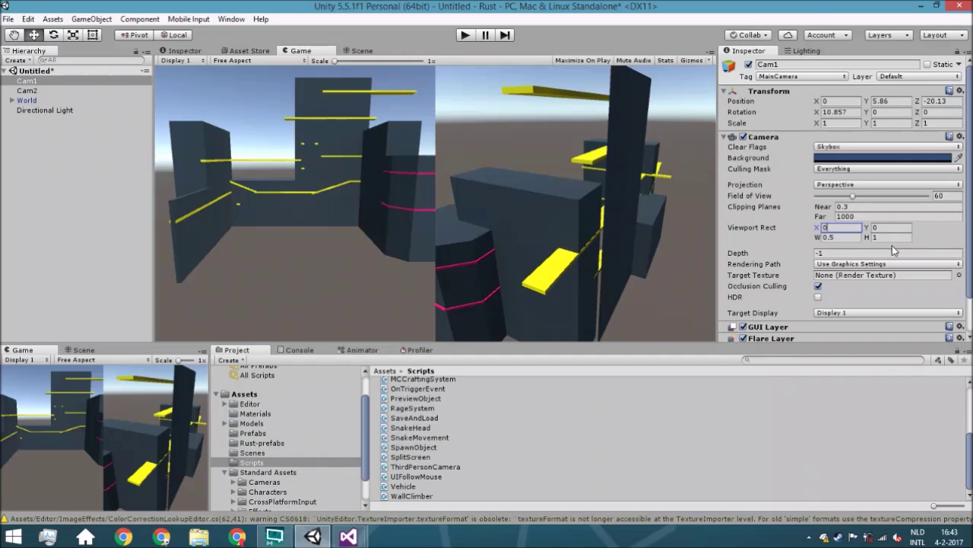
# Step: Check Cam2's Viewport Rect X and Y values, then go back to the SplitScreen script
pyautogui.click(58, 89)
pyautogui.click(829, 227)
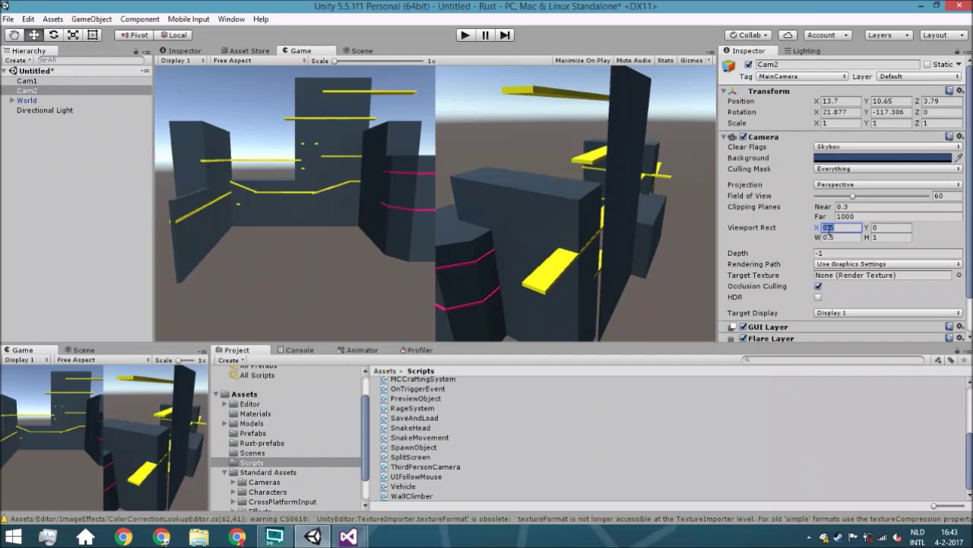
pyautogui.click(881, 228)
pyautogui.moveTo(348, 536)
pyautogui.click(238, 365)
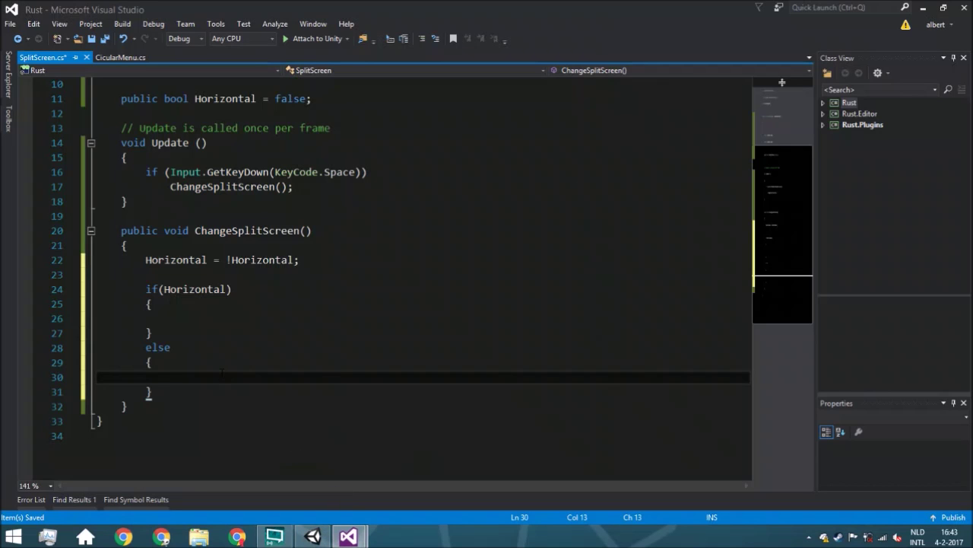
# Step: In the else branch, write cam1.rect = new Rect(0,0,0.5f,1);
pyautogui.write('cam')
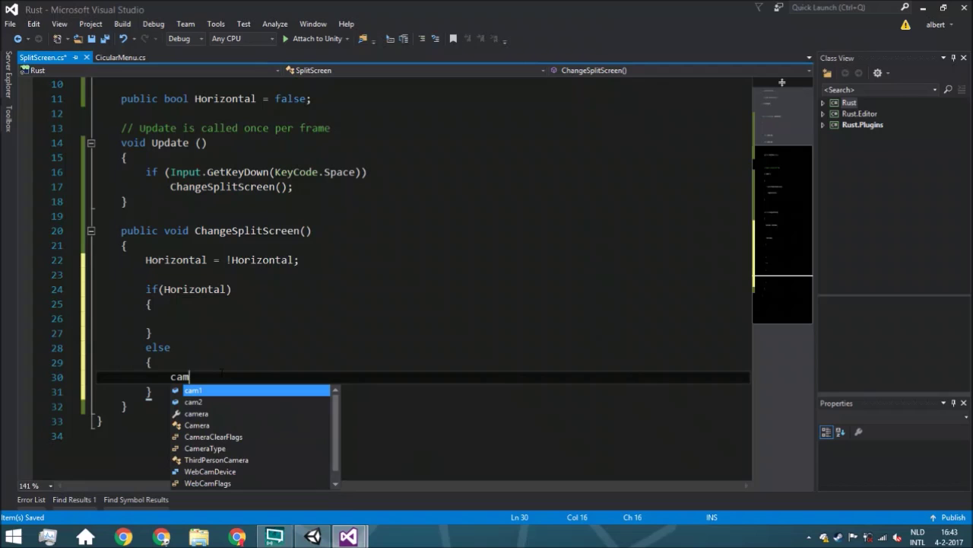
pyautogui.write('1.rect ')
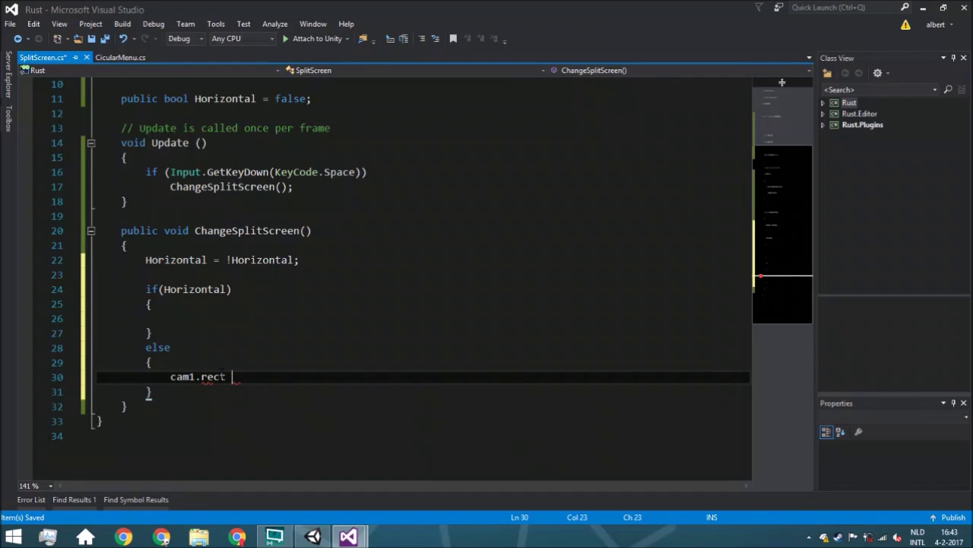
pyautogui.write('= new re')
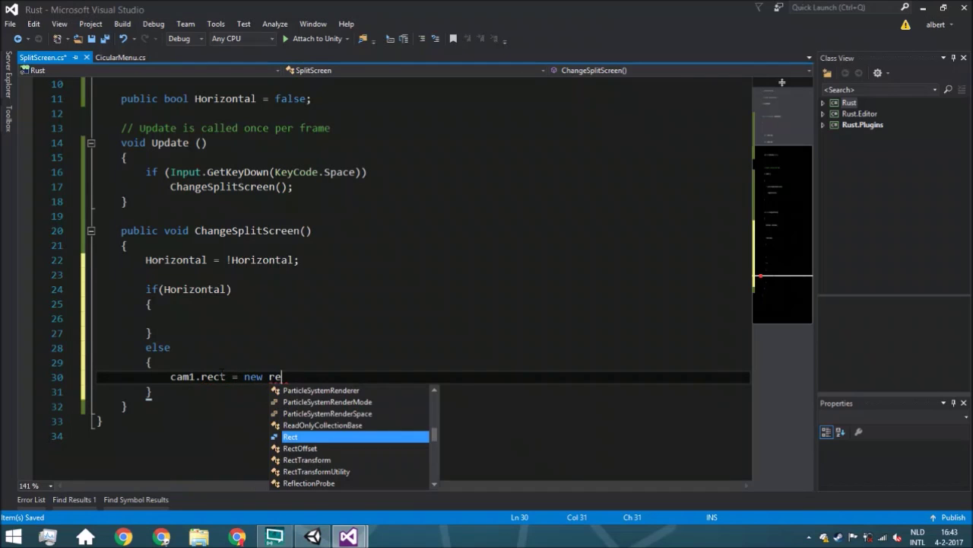
pyautogui.press('Tab')
pyautogui.write('();')
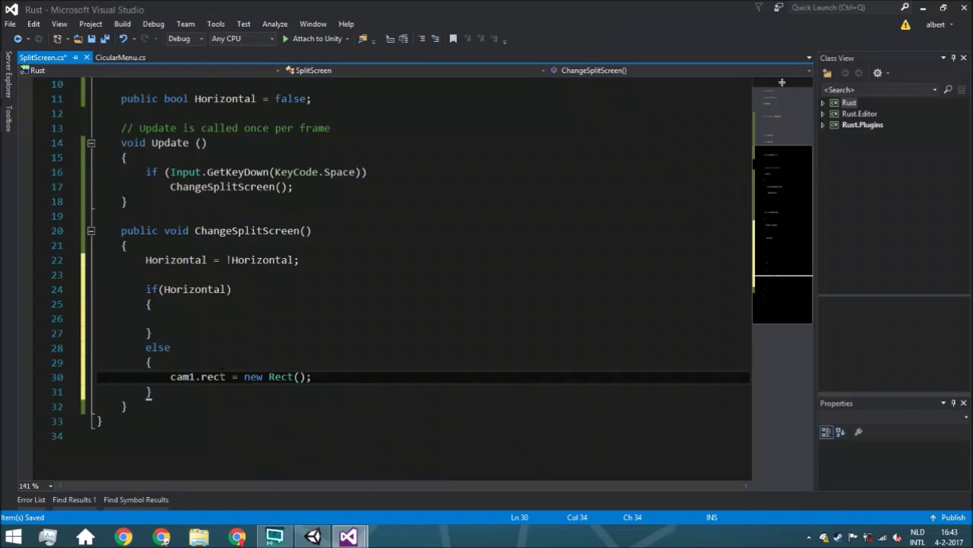
pyautogui.write('0,0,')
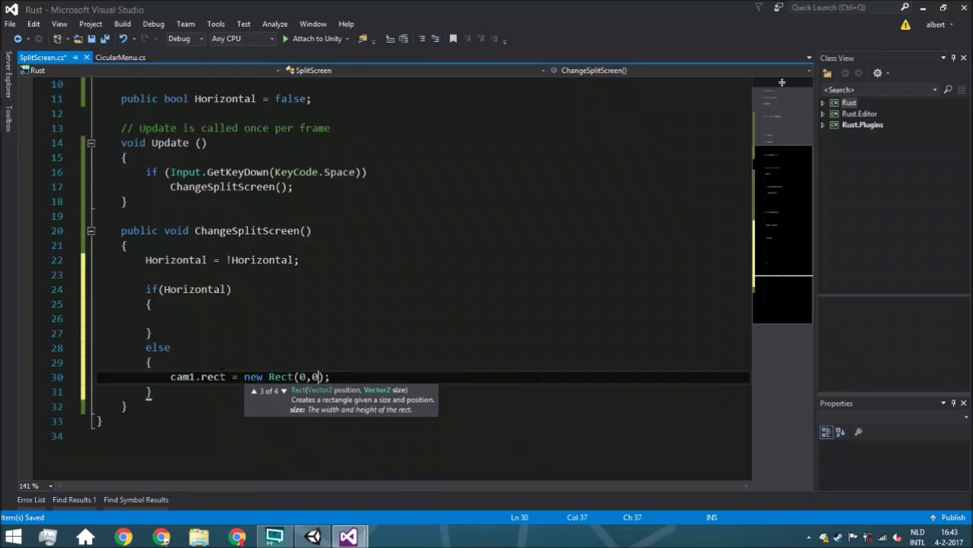
pyautogui.write('0.5f,1')
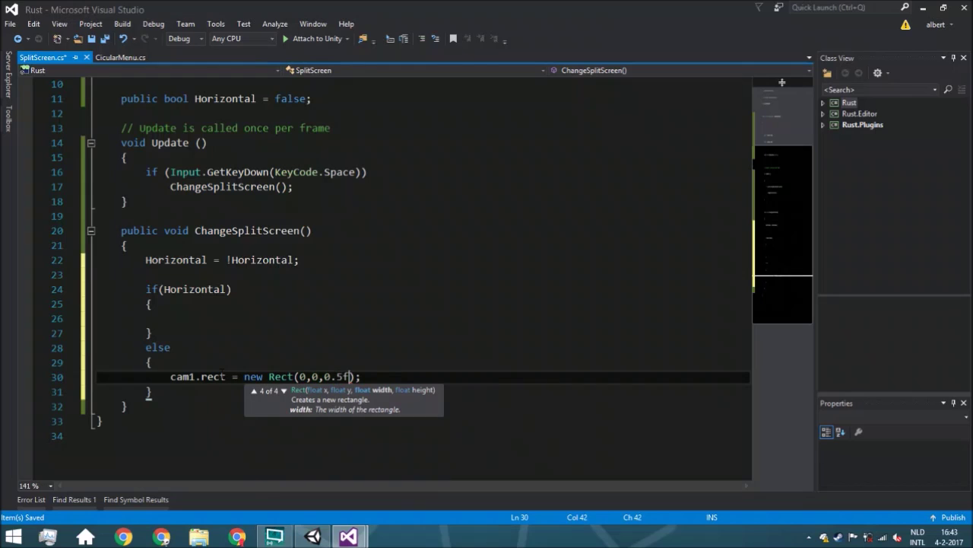
pyautogui.click(342, 377)
pyautogui.hotkey('shift', 'Right')
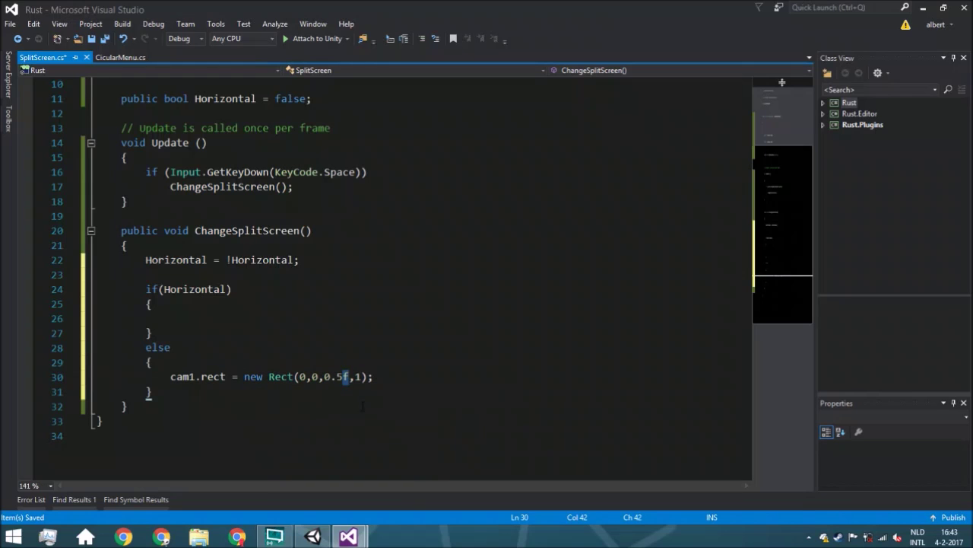
pyautogui.press('End')
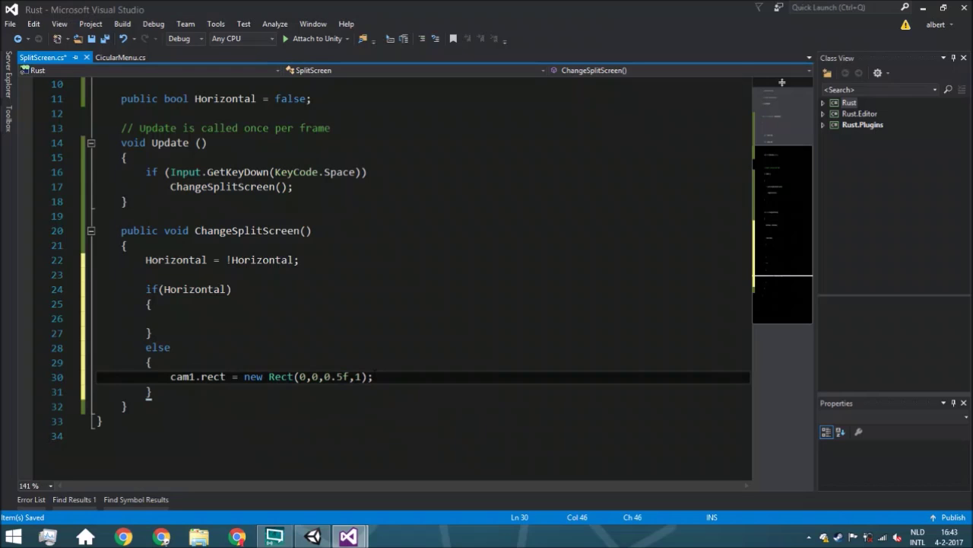
# Step: On the next line, write cam2.rect = new Rect(0.5f,0,0.5f,1);
pyautogui.scroll(-1, 393, 414)
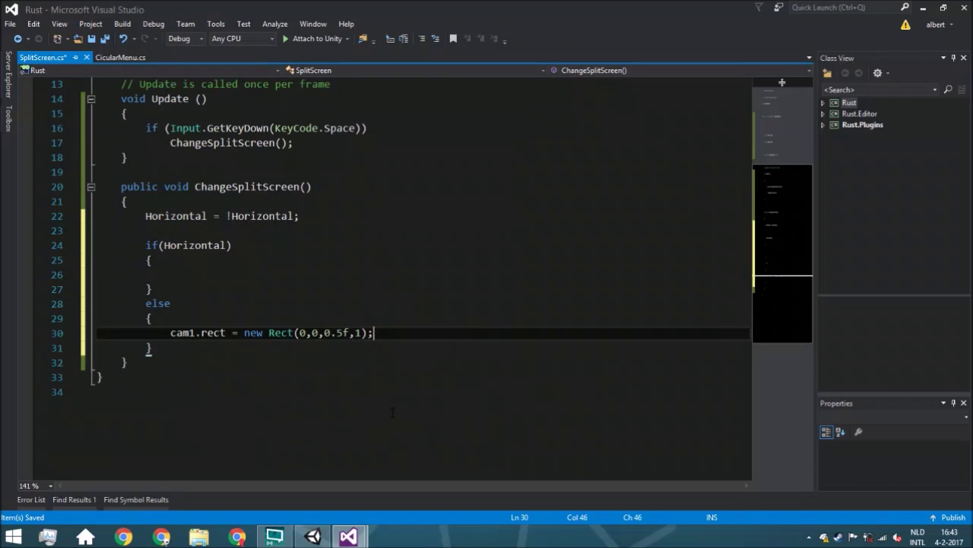
pyautogui.press('Return')
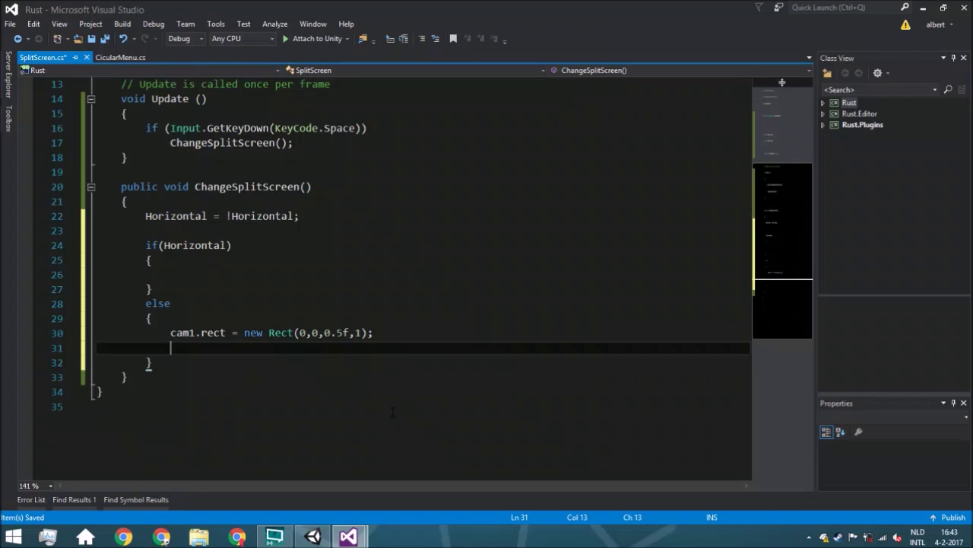
pyautogui.write('cam')
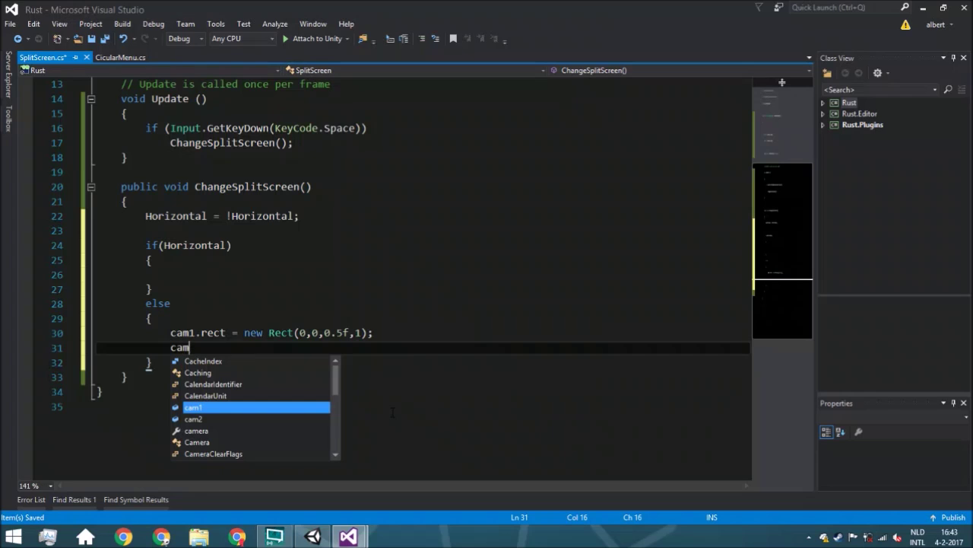
pyautogui.write('2.re')
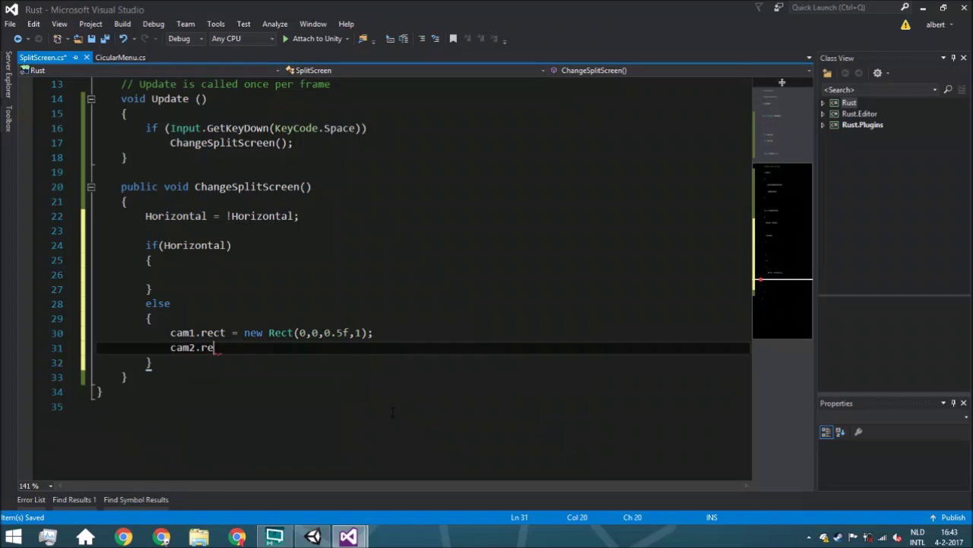
pyautogui.write('ct = new Rect)')
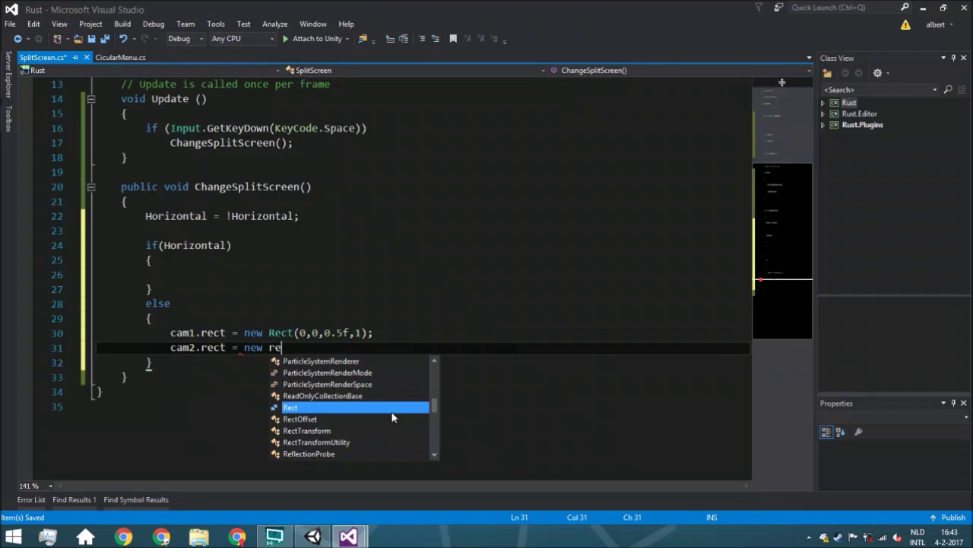
pyautogui.press('BackSpace')
pyautogui.press('Left')
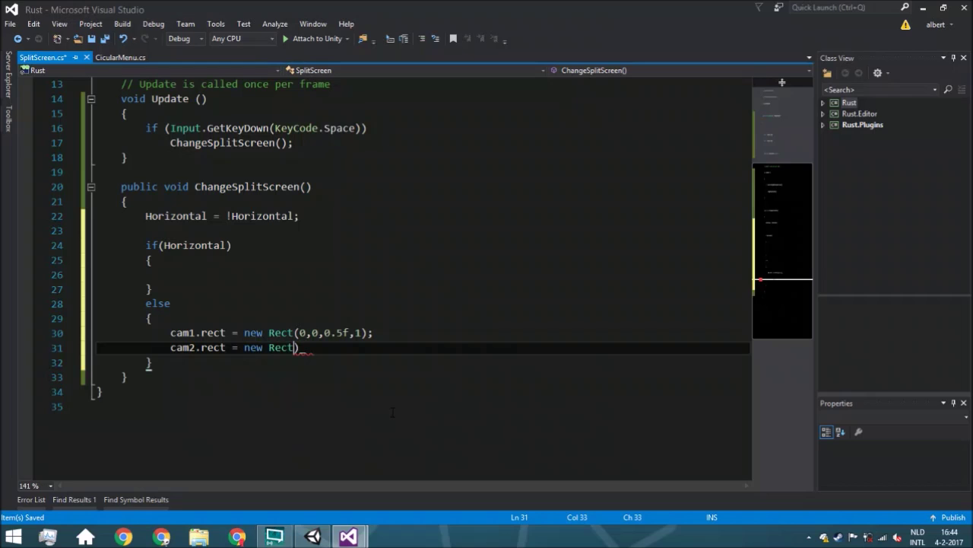
pyautogui.write("'(")
pyautogui.press('BackSpace')
pyautogui.press('End')
pyautogui.write(';')
pyautogui.write(',0')
pyautogui.write(',')
pyautogui.write('0.5f,1')
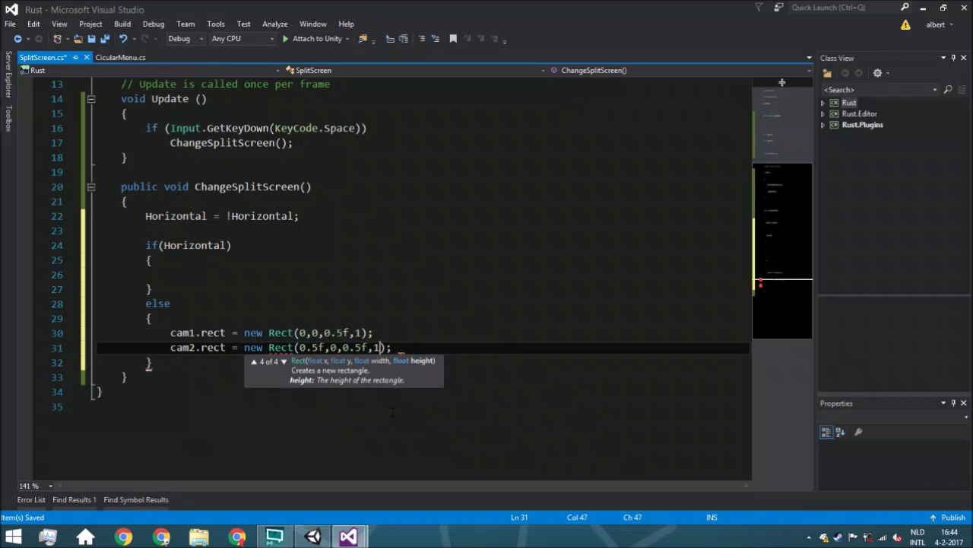